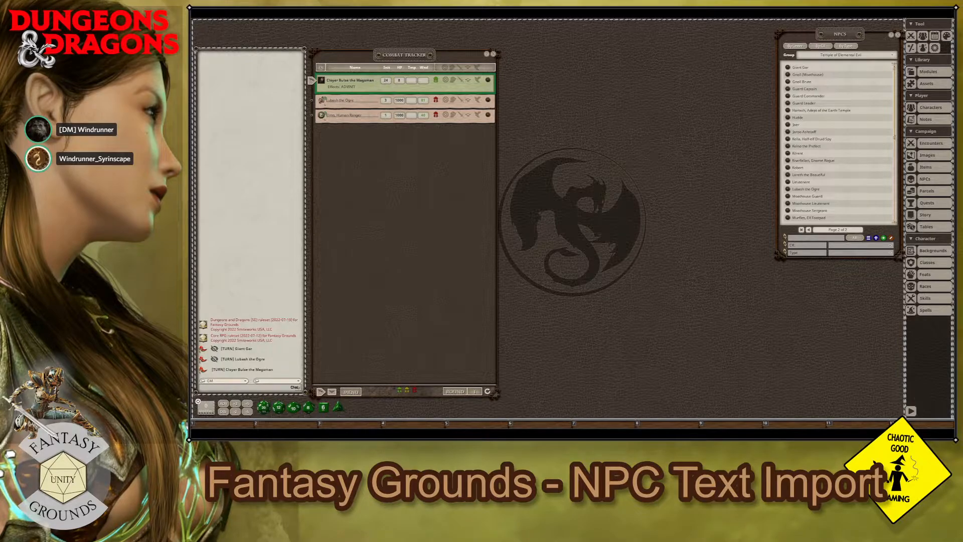
# - Open the NPC text import, paste the giant ice toad stat block into the stat block area, and clean up its line breaks
pyautogui.click(875, 237)
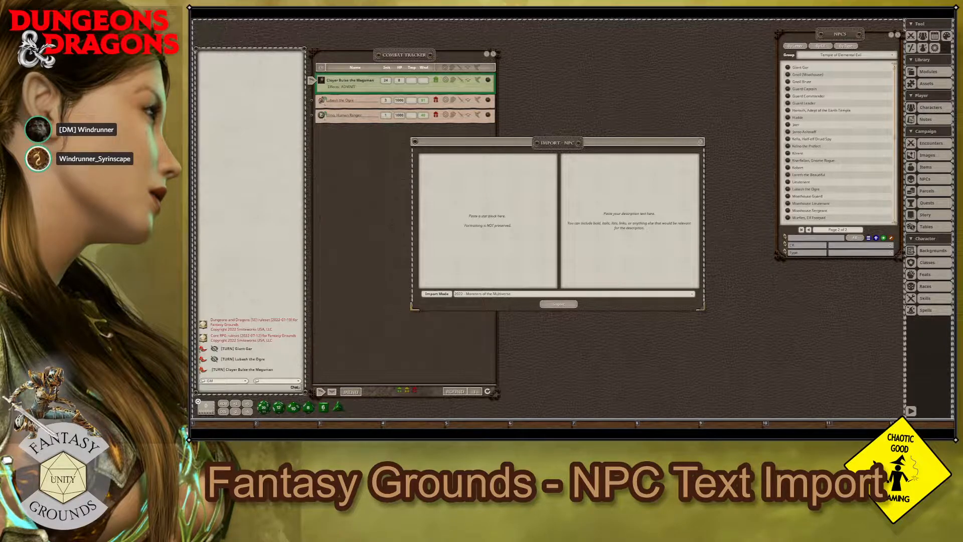
pyautogui.click(501, 188)
pyautogui.hotkey('ctrl', 'v')
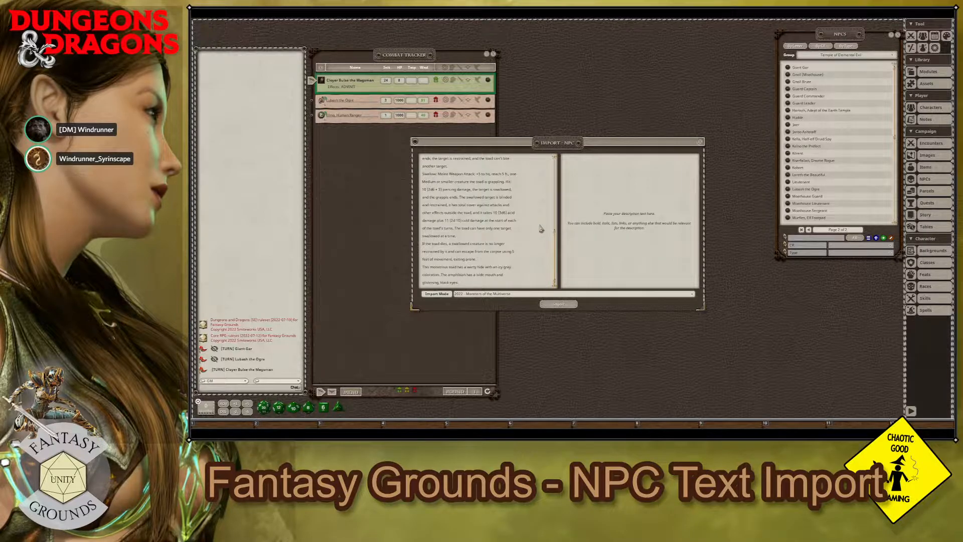
pyautogui.rightClick(476, 240)
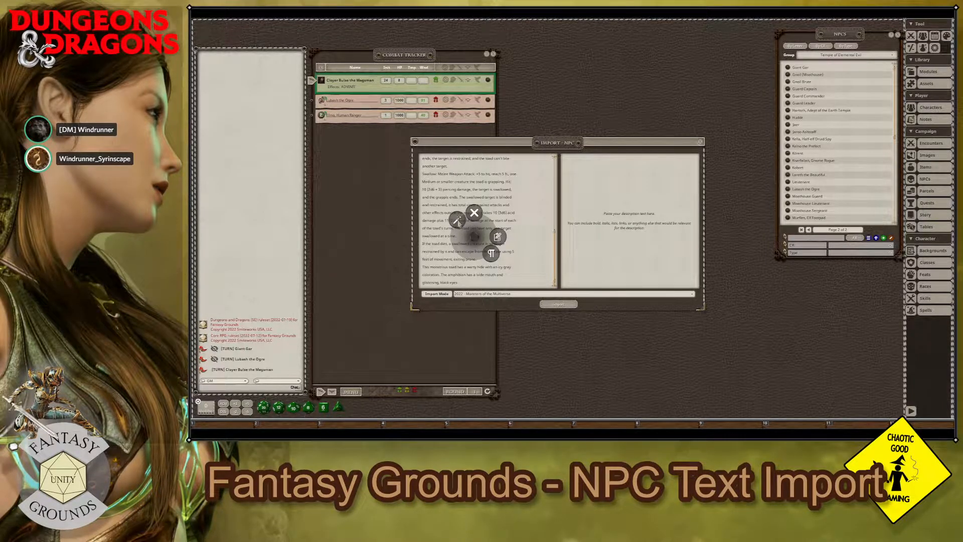
pyautogui.click(457, 219)
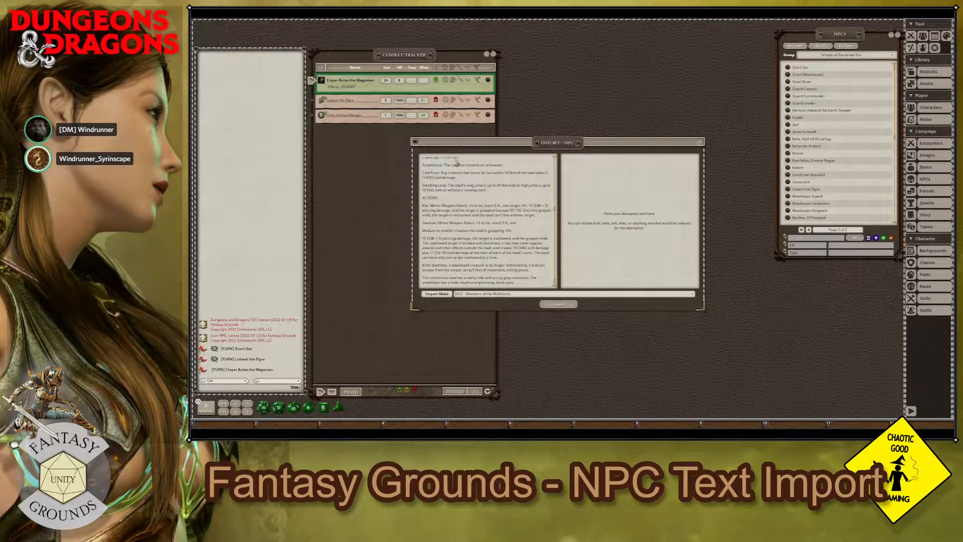
# - Capitalize "Toad" in the stat block's name and join the broken lines of the Swallow action into one paragraph
pyautogui.scroll(5, 460, 220)
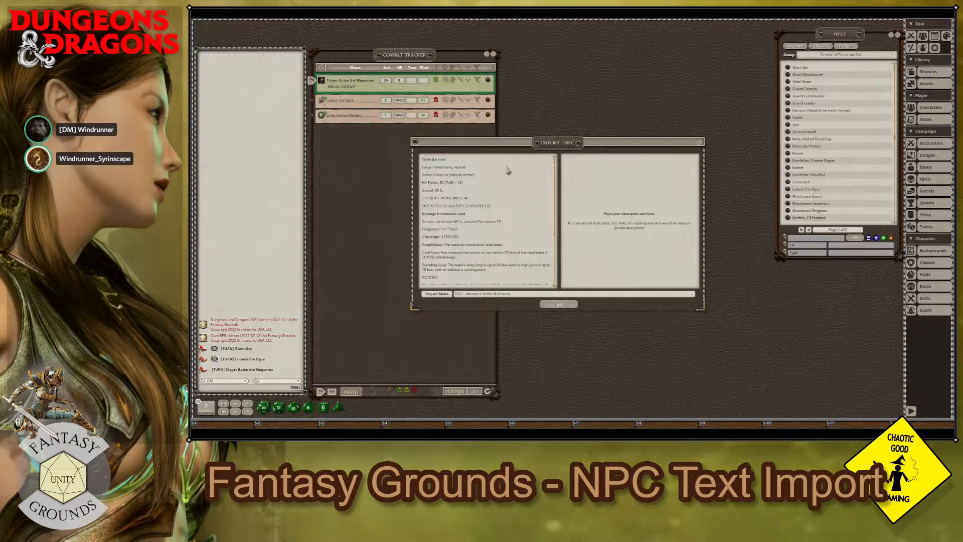
pyautogui.write('T')
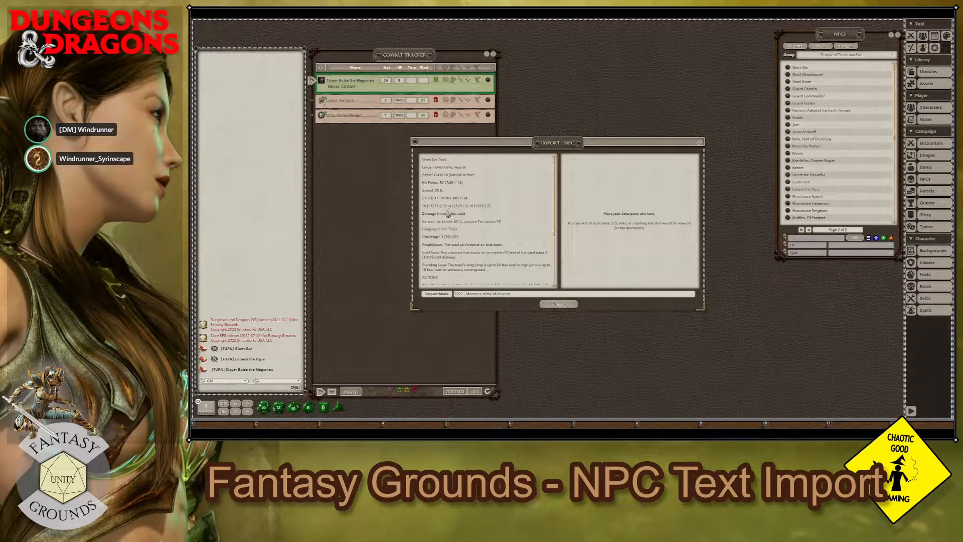
pyautogui.scroll(-2, 449, 213)
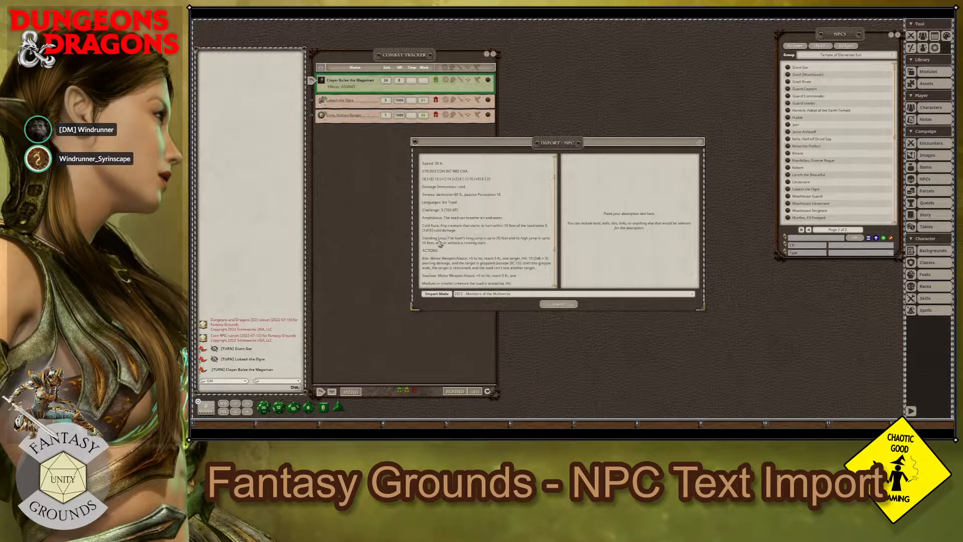
pyautogui.scroll(-2, 441, 235)
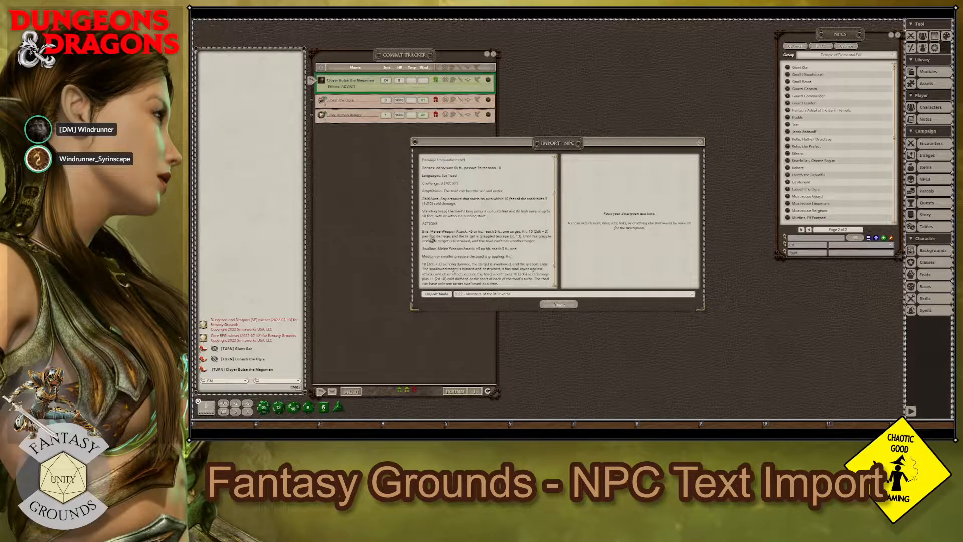
pyautogui.scroll(-1, 450, 249)
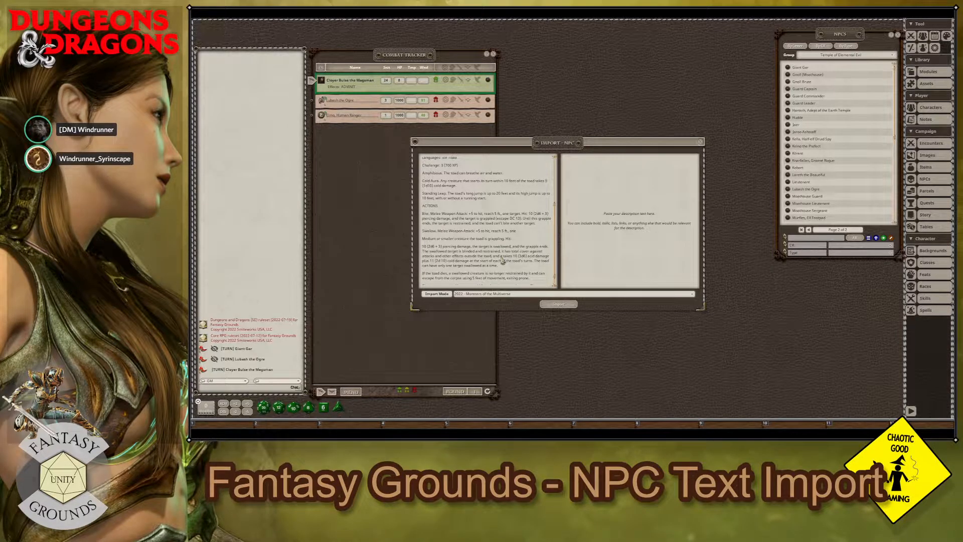
pyautogui.press('Delete')
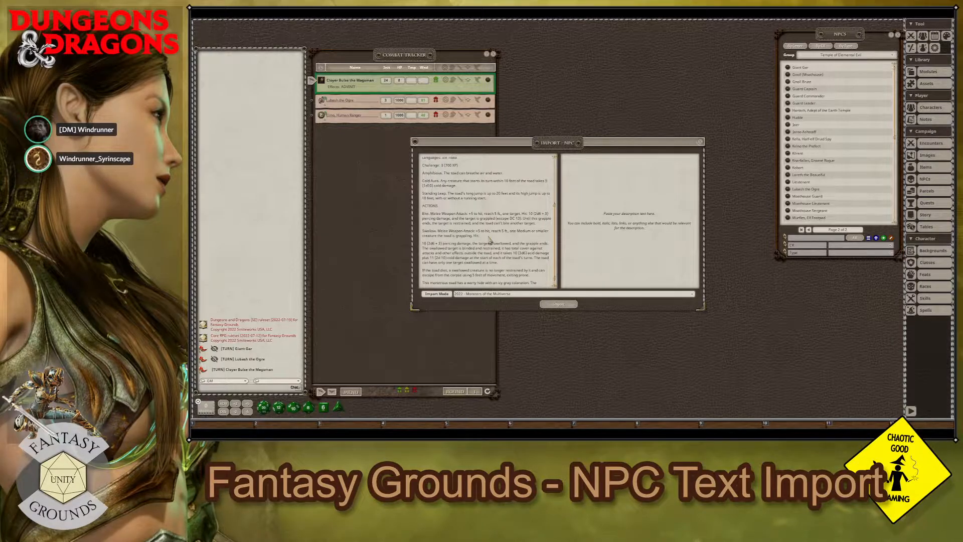
pyautogui.press('Delete')
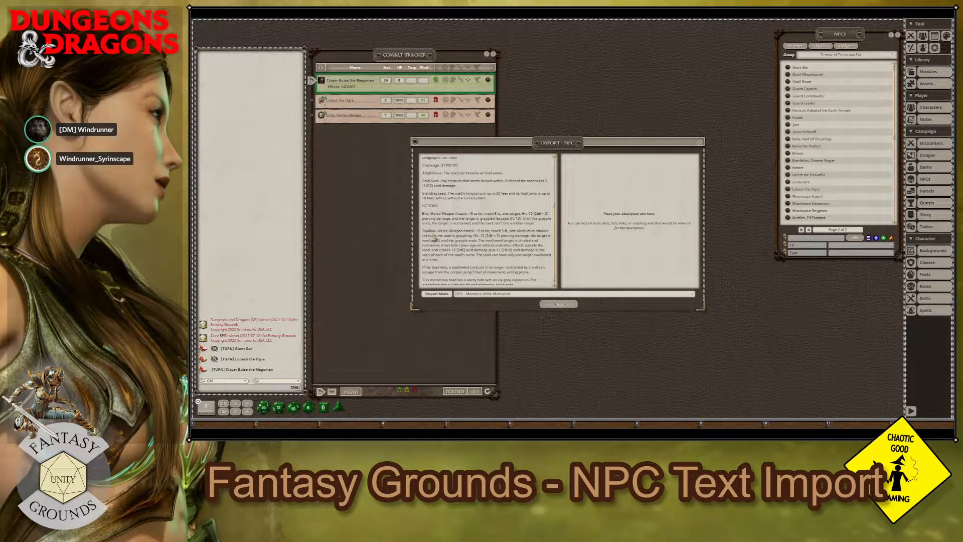
# - Move the closing paragraph about the toad's appearance from the stat block to the description text, and correct its wording to "wide mouth"
pyautogui.scroll(-1, 447, 275)
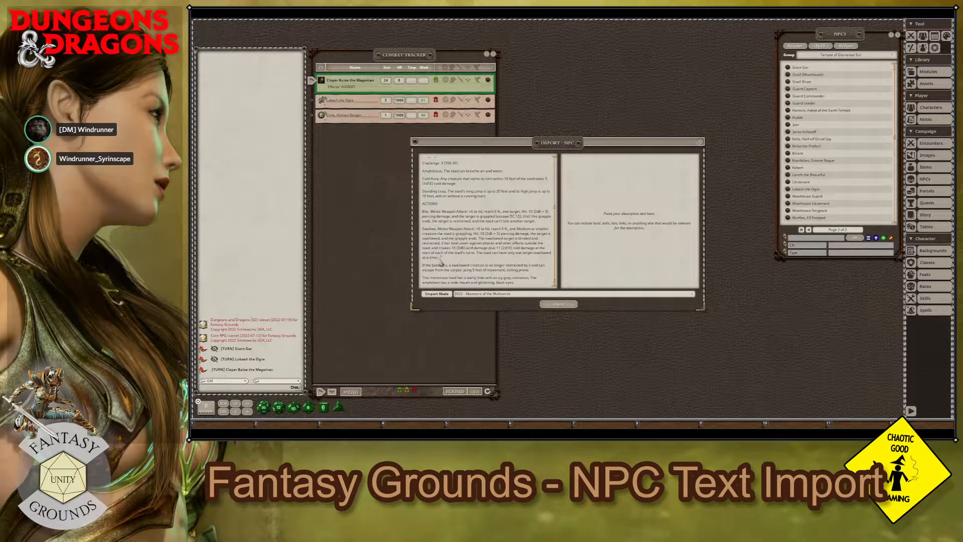
pyautogui.moveTo(514, 288); pyautogui.dragTo(422, 277)
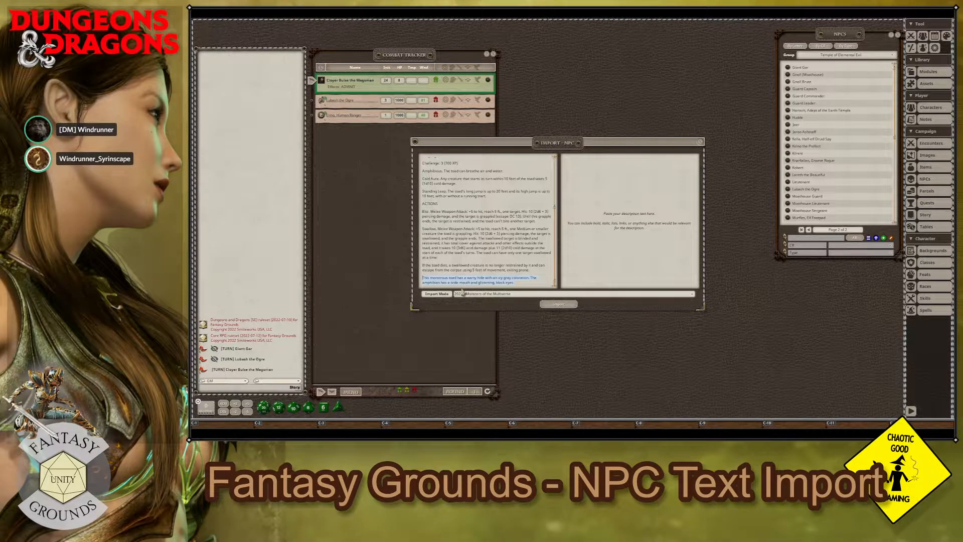
pyautogui.hotkey('ctrl', 'x')
pyautogui.click(599, 185)
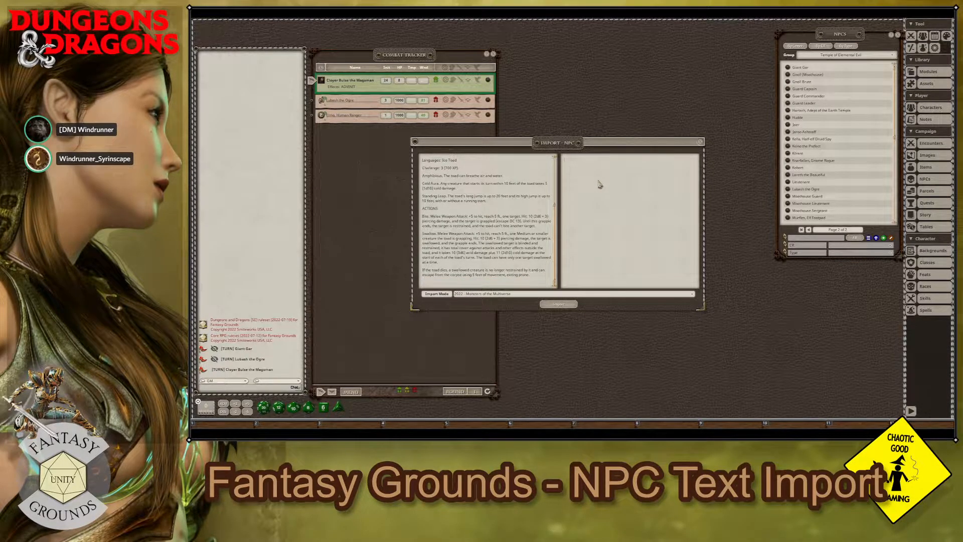
pyautogui.hotkey('ctrl', 'v')
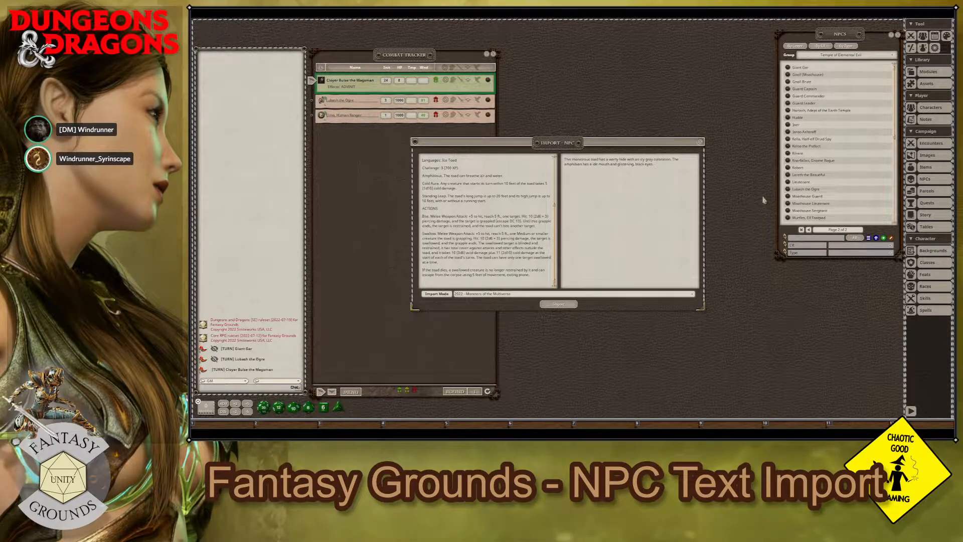
pyautogui.write('w')
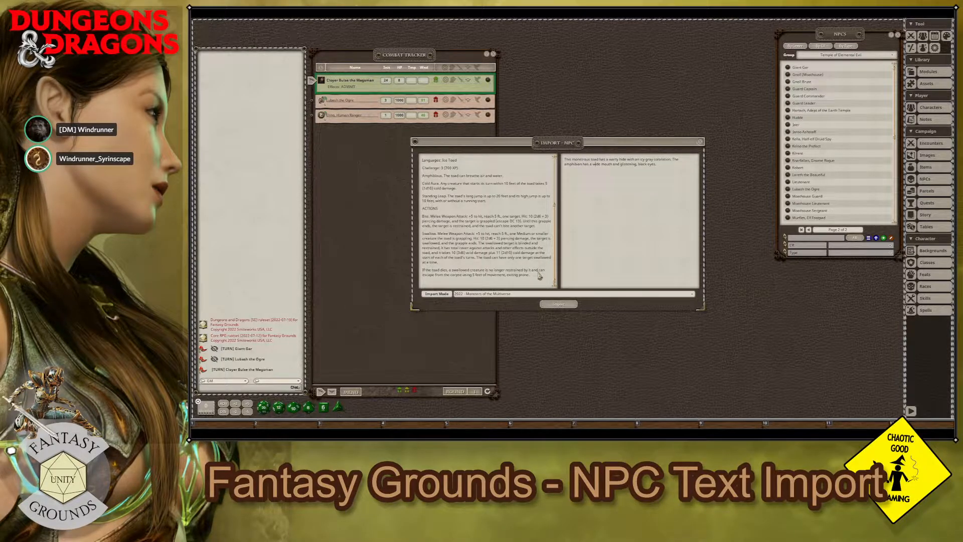
# - Check the cleaned stat block and import it as an NPC record
pyautogui.scroll(1, 491, 253)
pyautogui.scroll(-2, 491, 253)
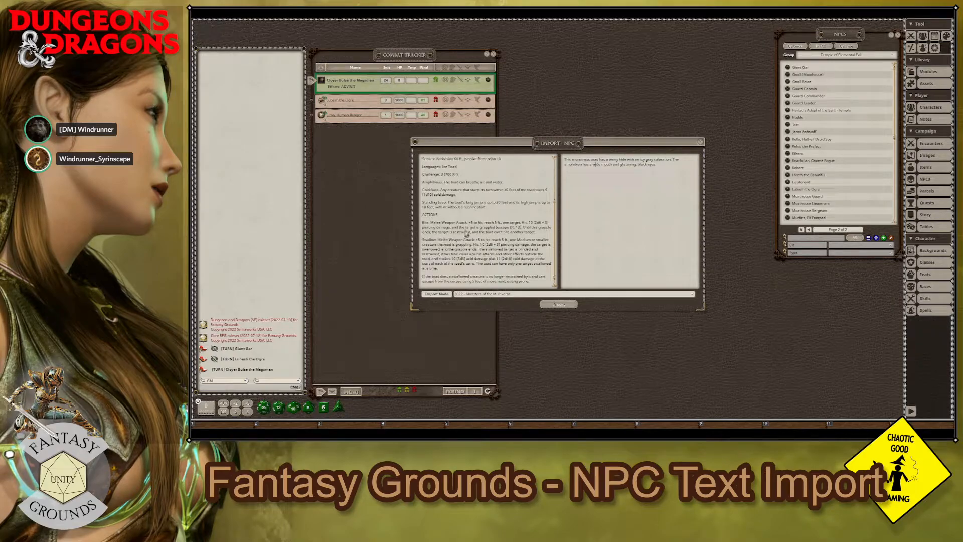
pyautogui.click(559, 304)
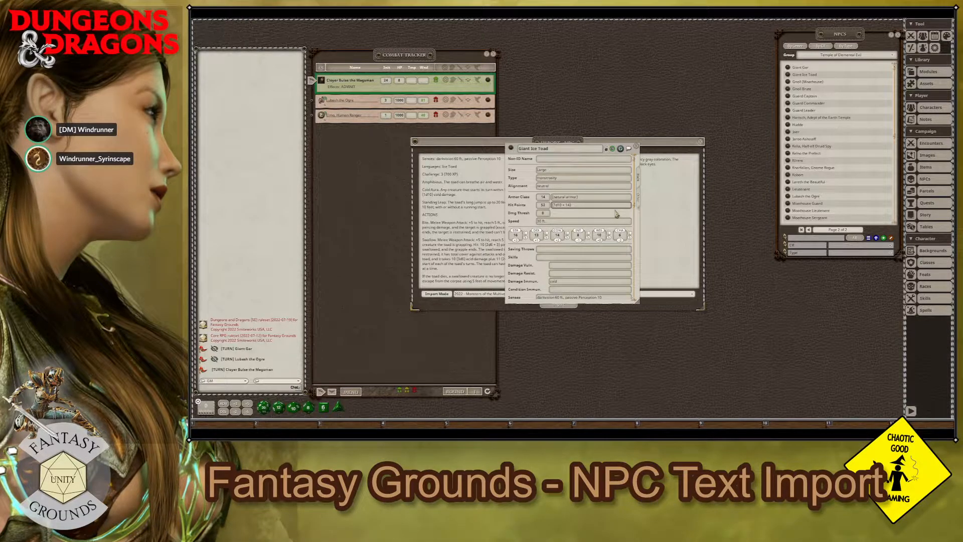
# - Review the imported Giant Ice Toad record's statistics, traits and actions against the source text
pyautogui.scroll(-1, 584, 227)
pyautogui.scroll(-9, 582, 227)
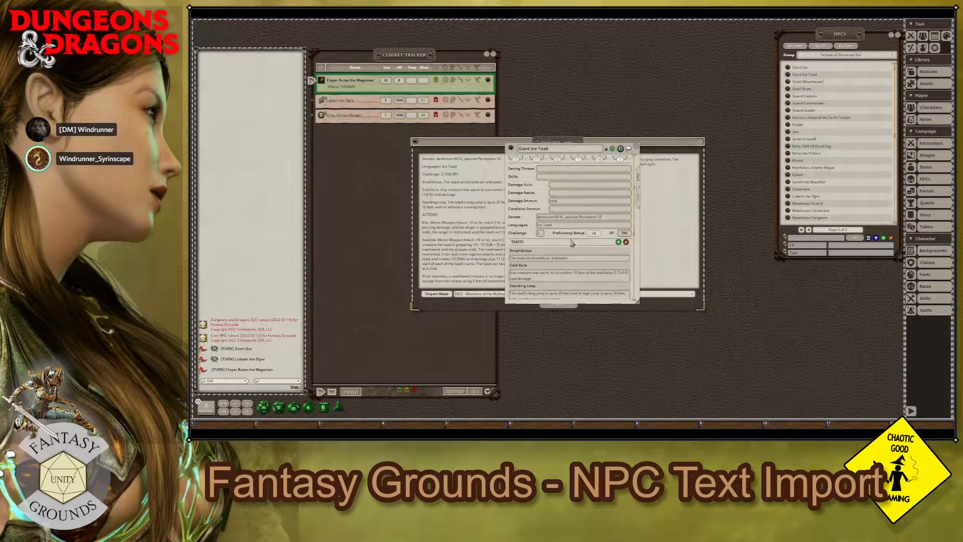
pyautogui.scroll(-3, 572, 242)
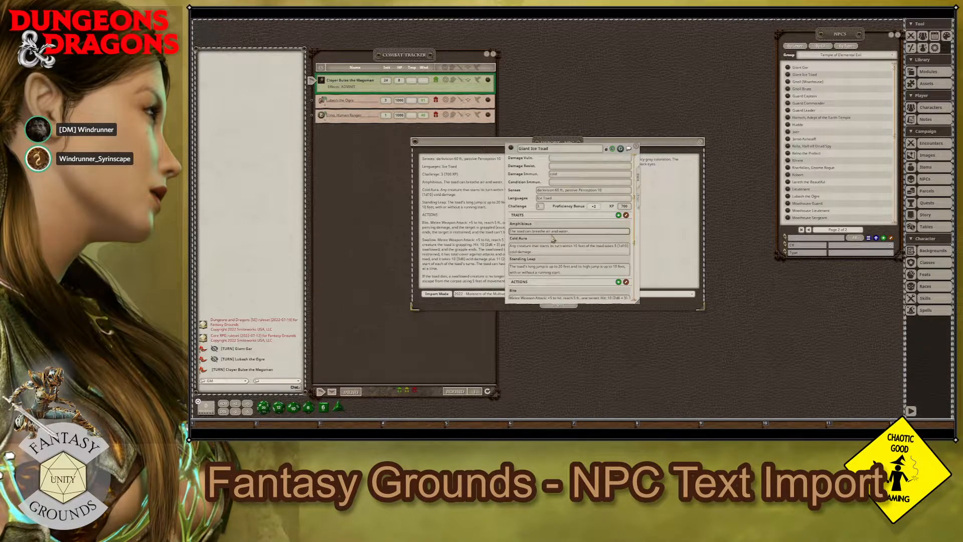
pyautogui.scroll(-3, 552, 231)
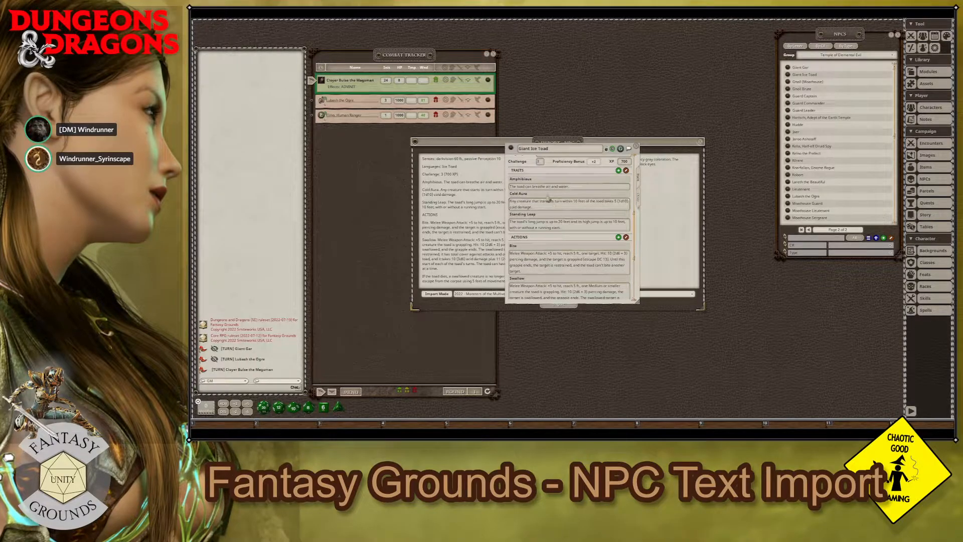
pyautogui.scroll(-2, 556, 241)
pyautogui.scroll(-1, 556, 241)
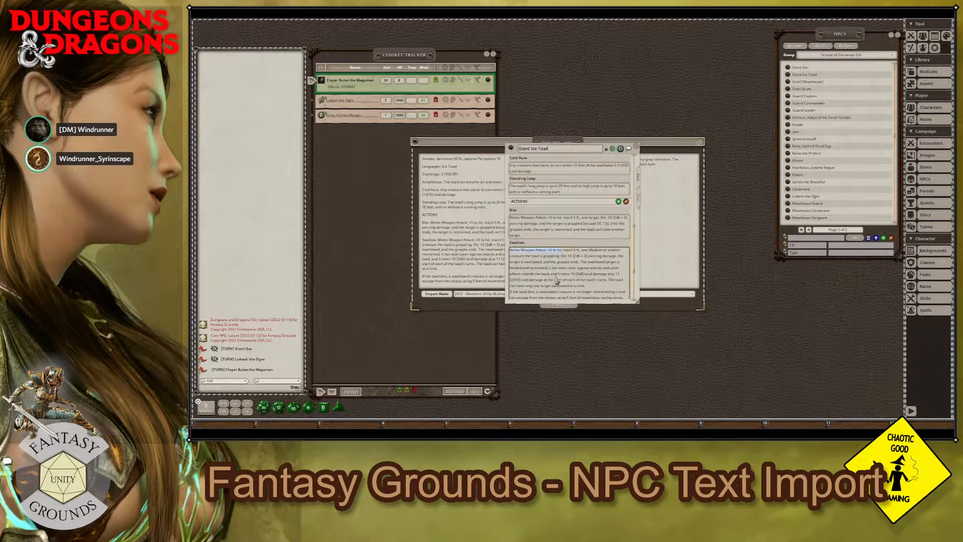
pyautogui.scroll(-2, 556, 280)
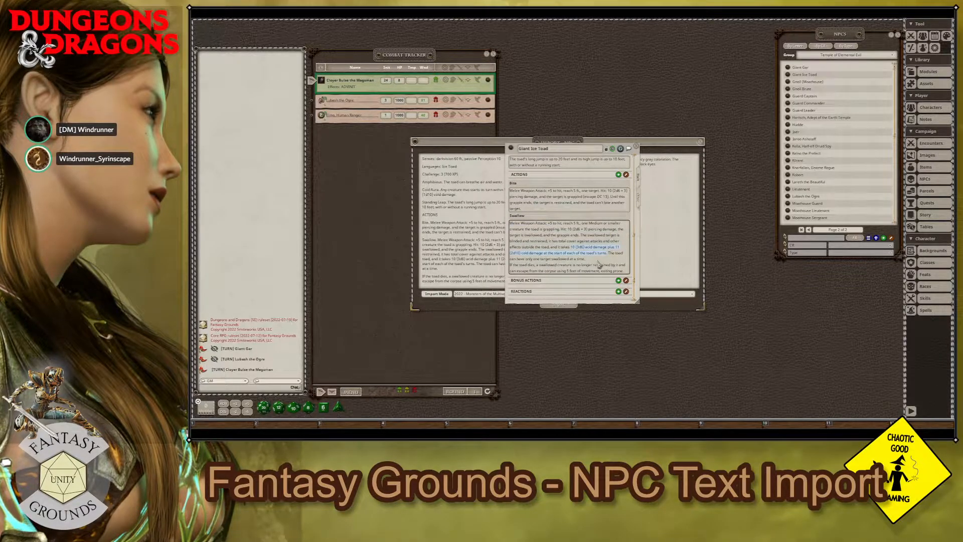
pyautogui.scroll(-3, 565, 274)
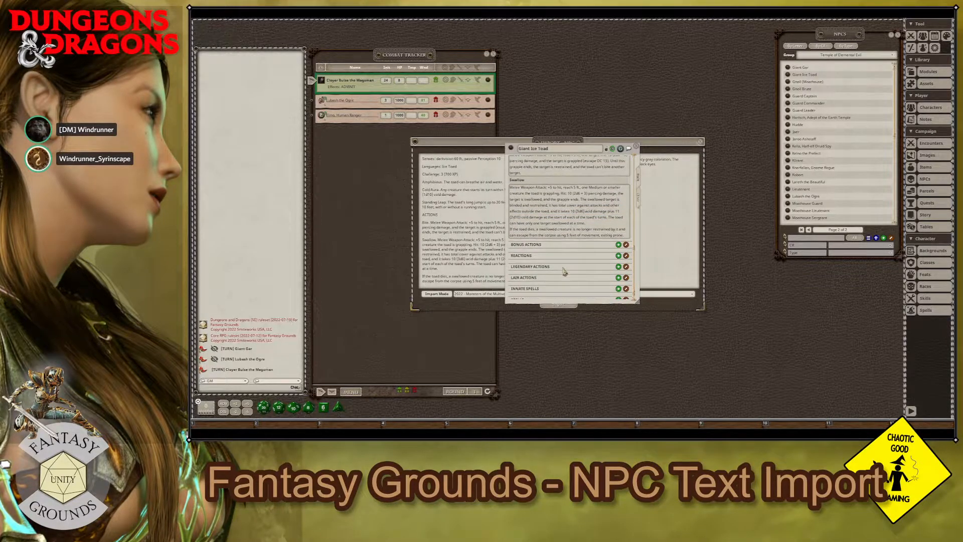
pyautogui.scroll(15, 563, 265)
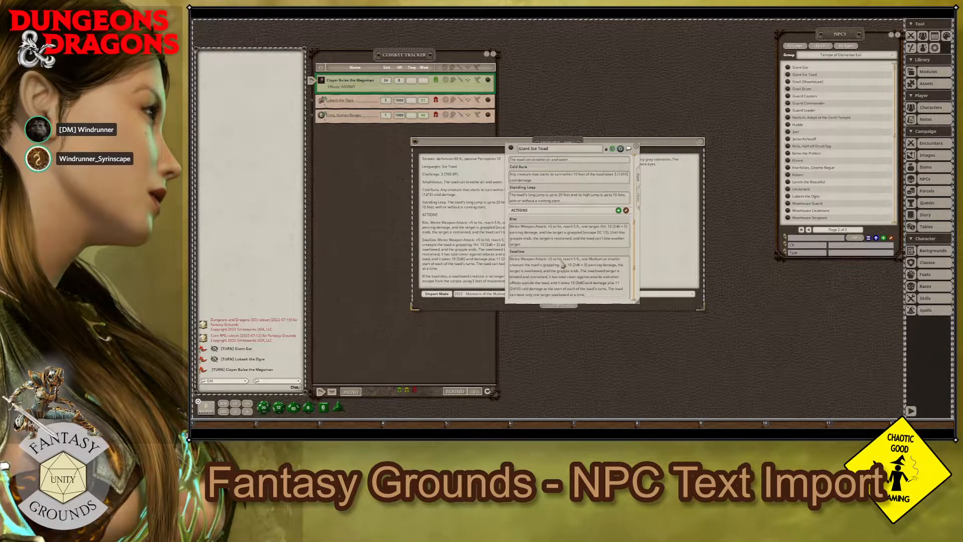
pyautogui.scroll(5, 576, 266)
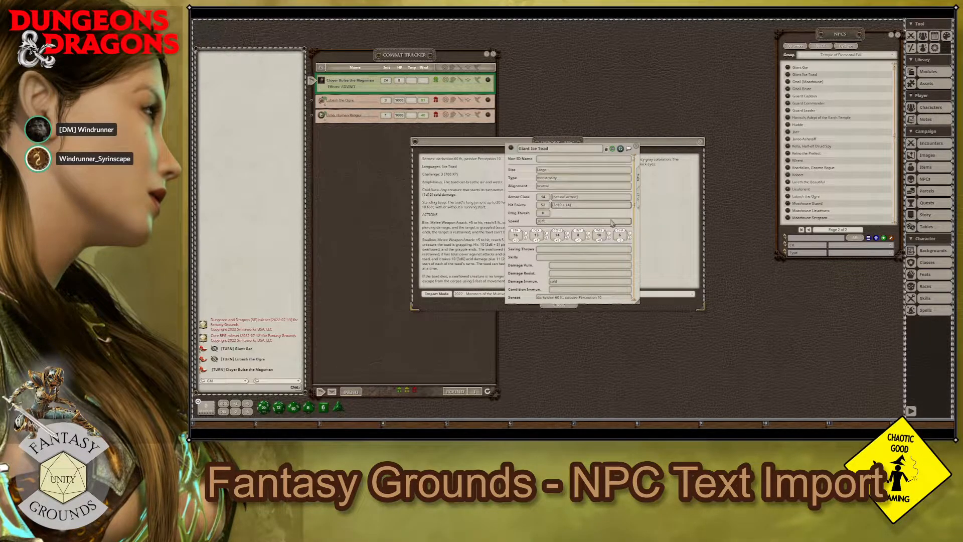
# - Examine the Giant Ice Toad's description text and the formatted stat block below it
pyautogui.click(638, 202)
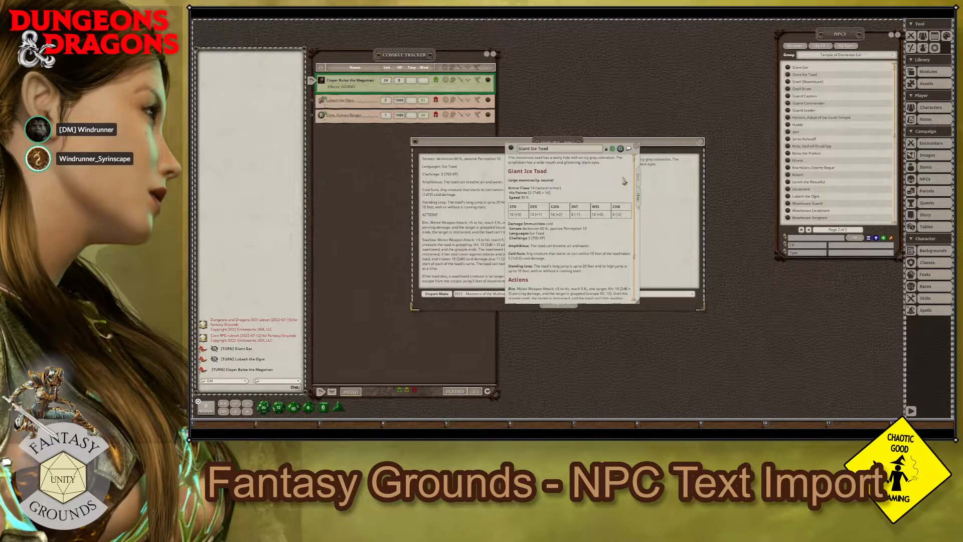
pyautogui.scroll(-3, 551, 188)
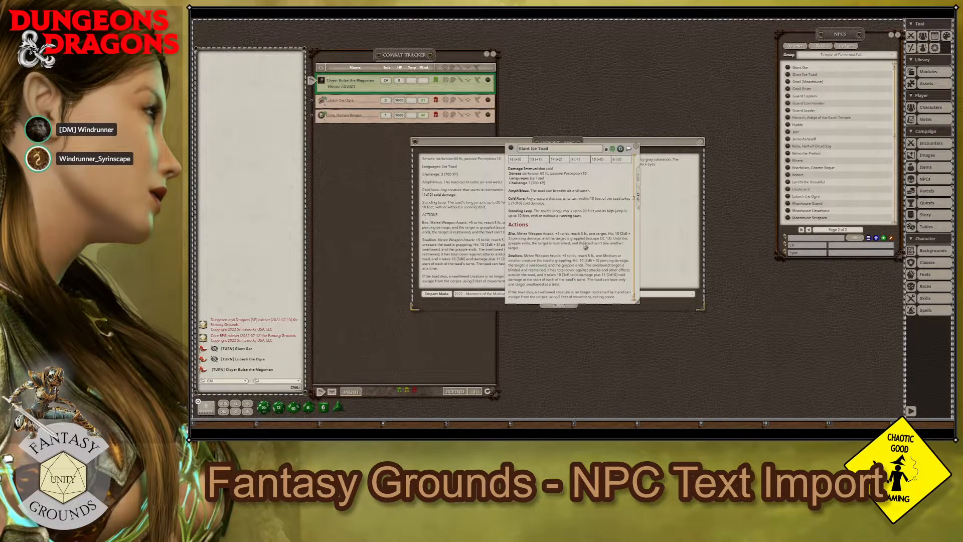
pyautogui.scroll(3, 579, 277)
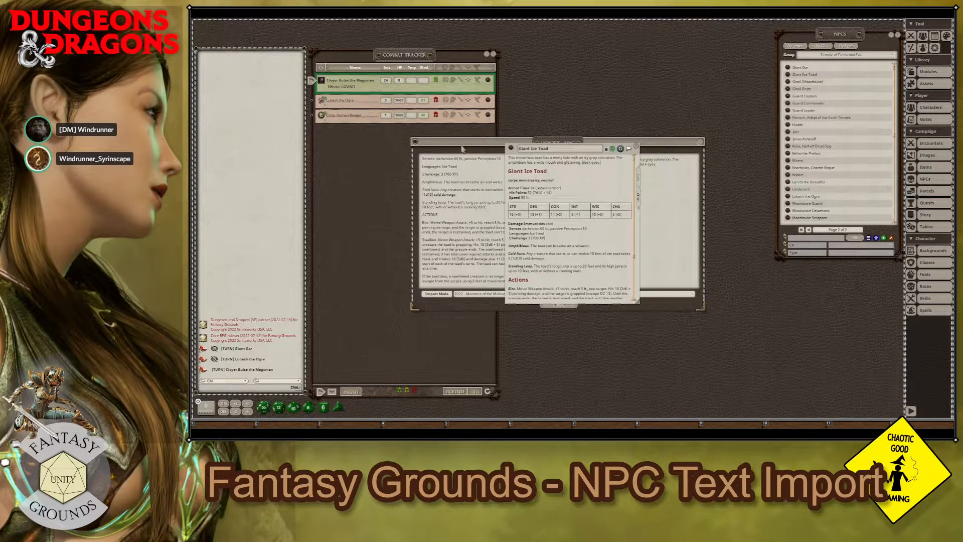
# - Add the Giant Ice Toad to the combat tracker, view its Standing Leap trait, and close the trait and NPC record
pyautogui.moveTo(511, 149); pyautogui.dragTo(311, 100)
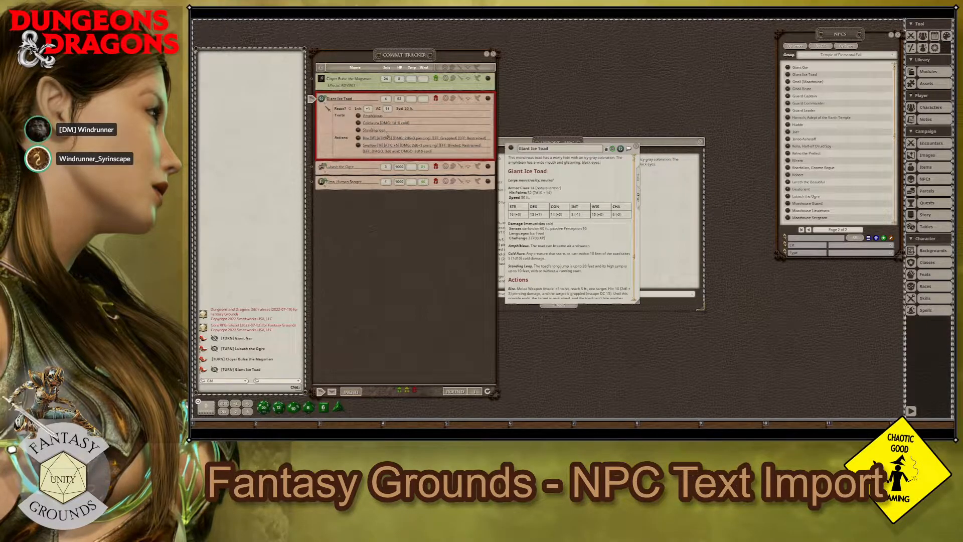
pyautogui.click(360, 131)
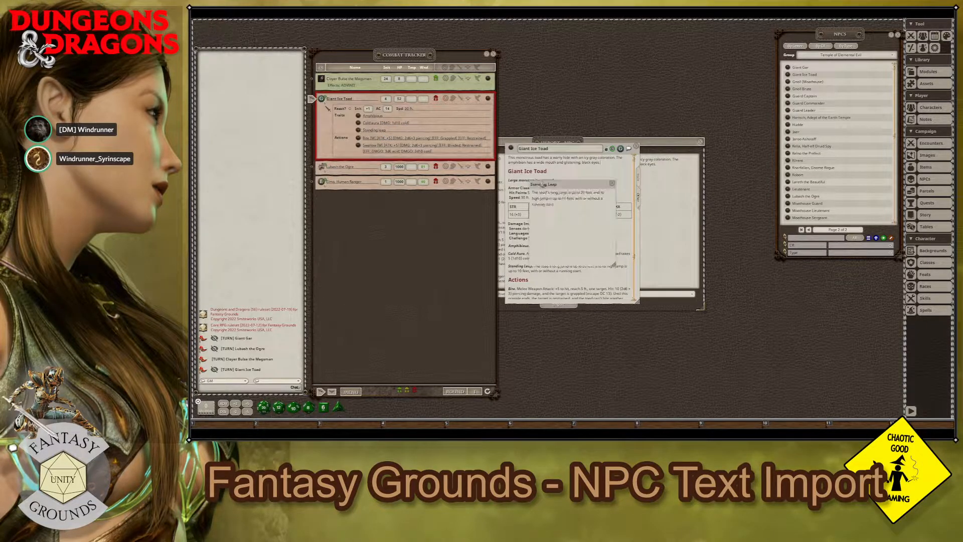
pyautogui.click(612, 184)
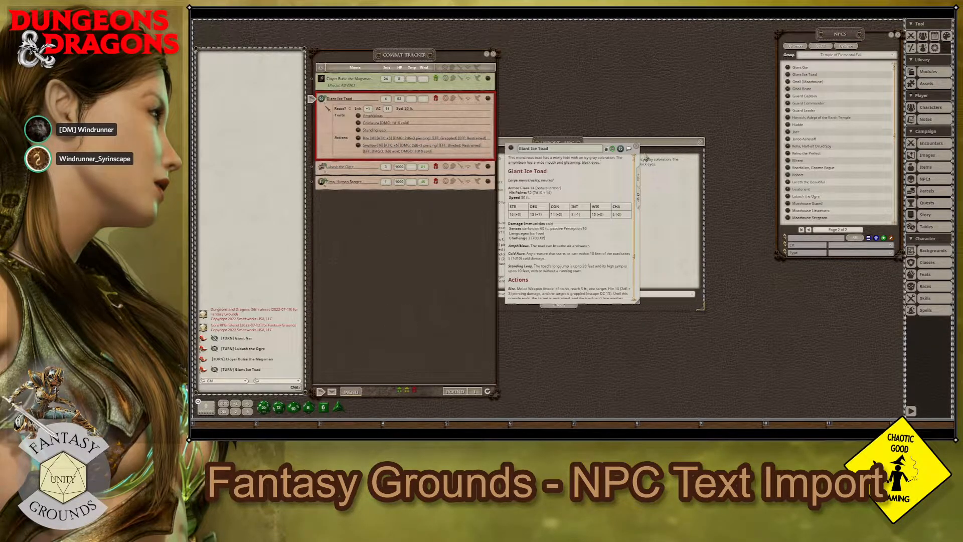
pyautogui.click(635, 148)
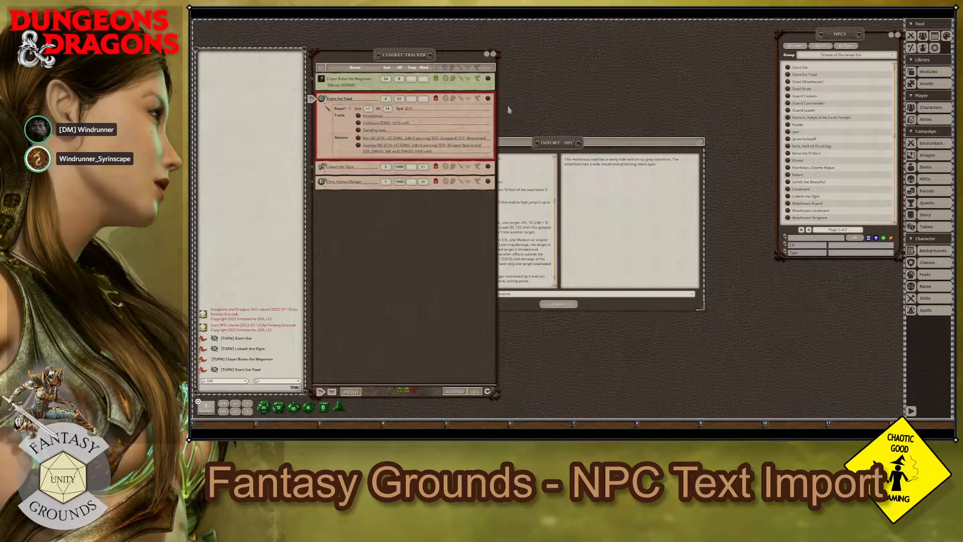
# - Delete the Giant Ice Toad from the combat tracker
pyautogui.rightClick(407, 120)
pyautogui.click(392, 134)
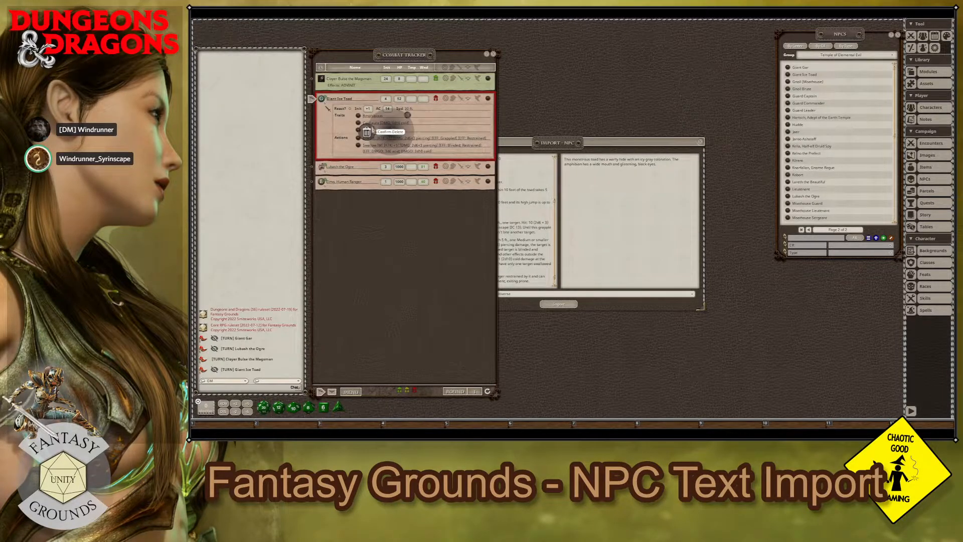
pyautogui.click(375, 132)
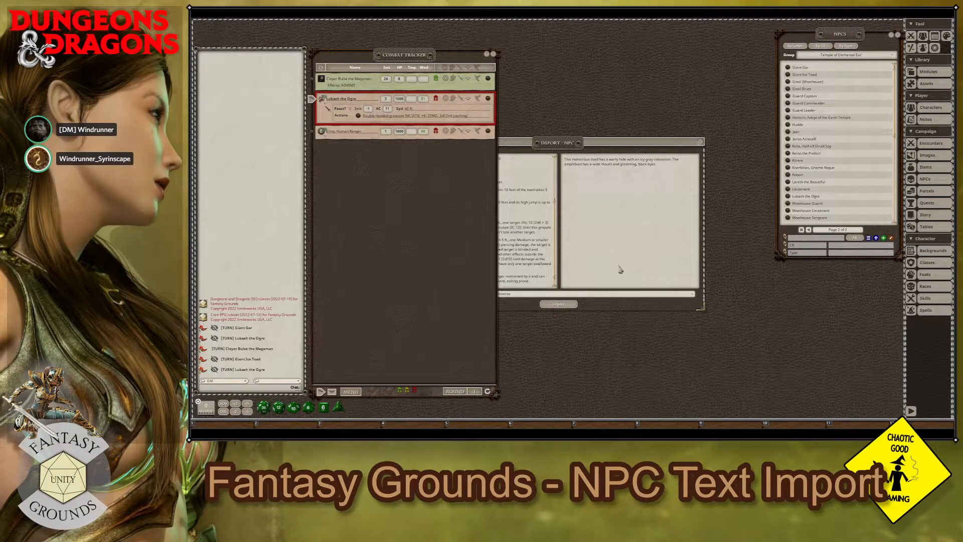
# - Replace the toad stat block in the NPC import window with the copied Hieracosphinx stat block text
pyautogui.click(569, 142)
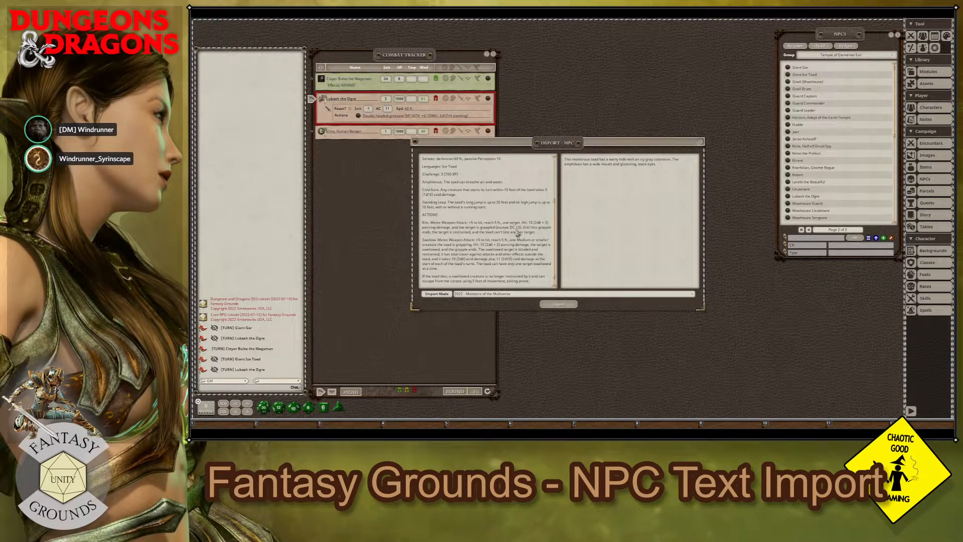
pyautogui.hotkey('ctrl', 'a')
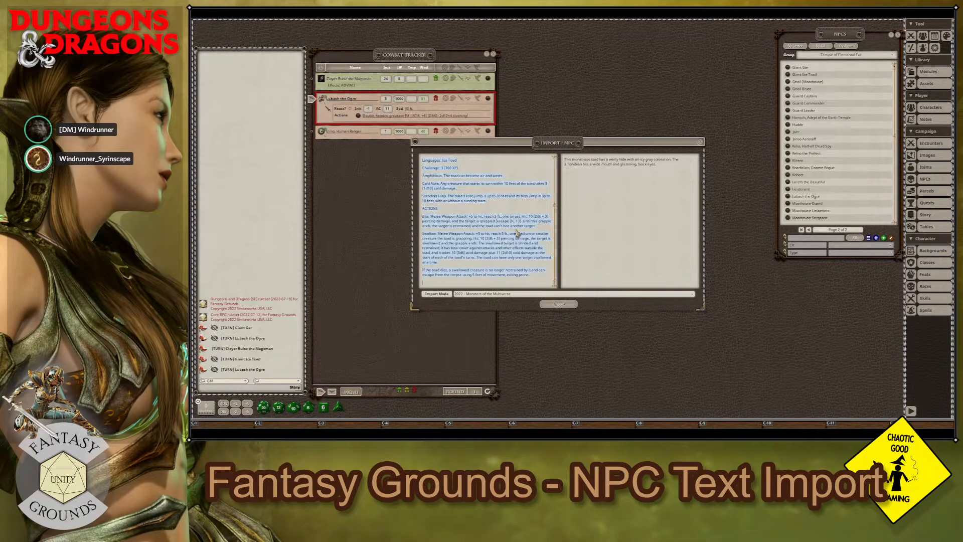
pyautogui.press('Delete')
pyautogui.hotkey('ctrl', 'v')
# - Clear the old toad description and clean up the line breaks in the pasted Hieracosphinx stat block
pyautogui.click(619, 209)
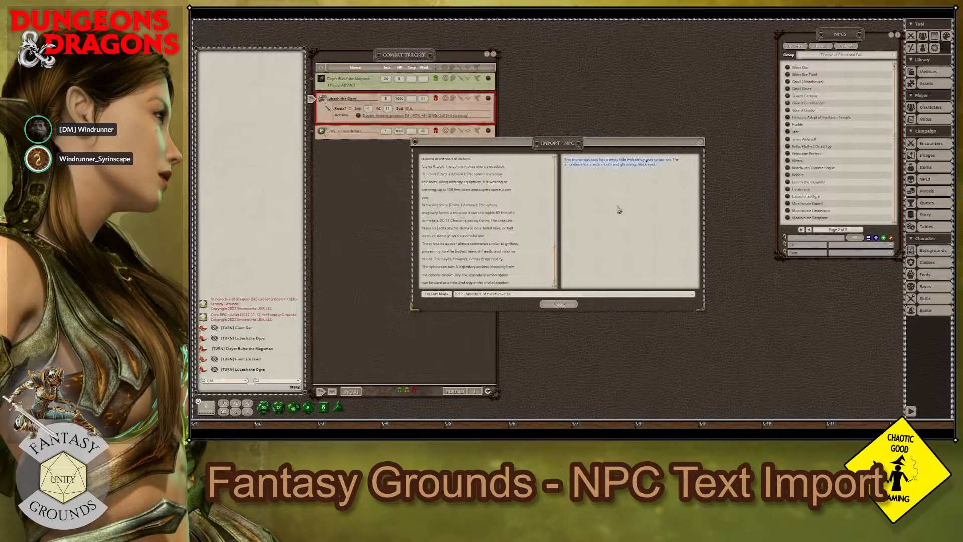
pyautogui.hotkey('ctrl', 'a')
pyautogui.press('Delete')
pyautogui.rightClick(444, 266)
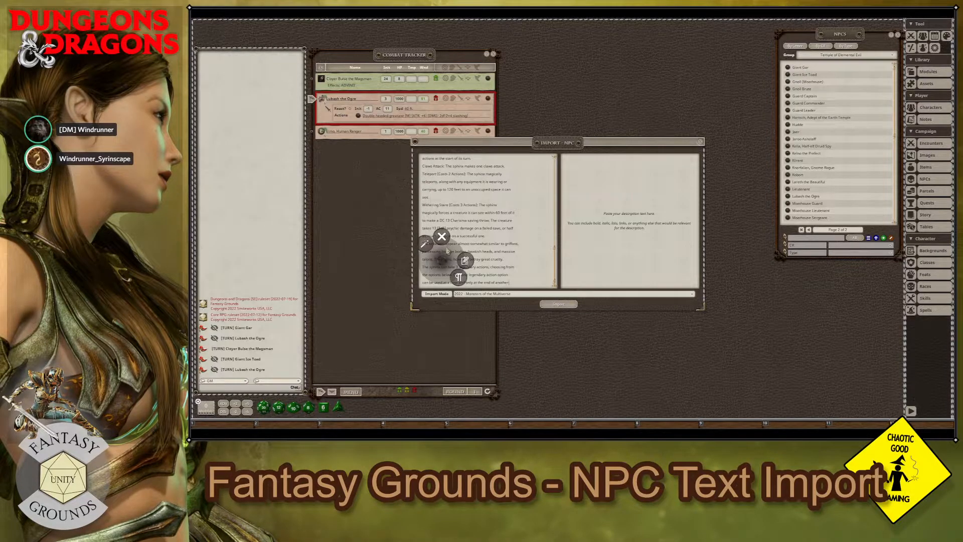
pyautogui.click(470, 240)
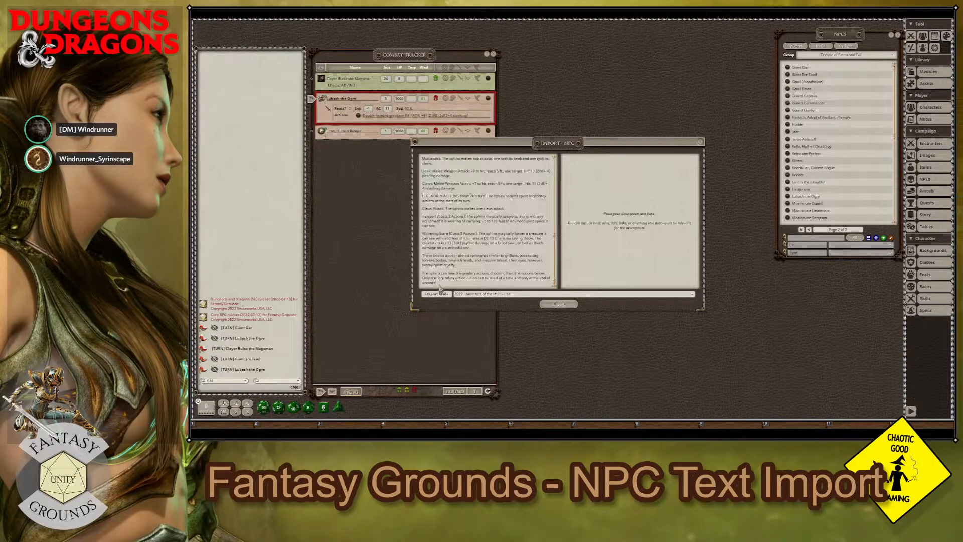
# - Move the legendary actions introduction from the end of the stat block to below the LEGENDARY ACTIONS heading, joined with the rest of its sentence
pyautogui.moveTo(440, 287); pyautogui.dragTo(423, 275)
pyautogui.hotkey('ctrl', 'c')
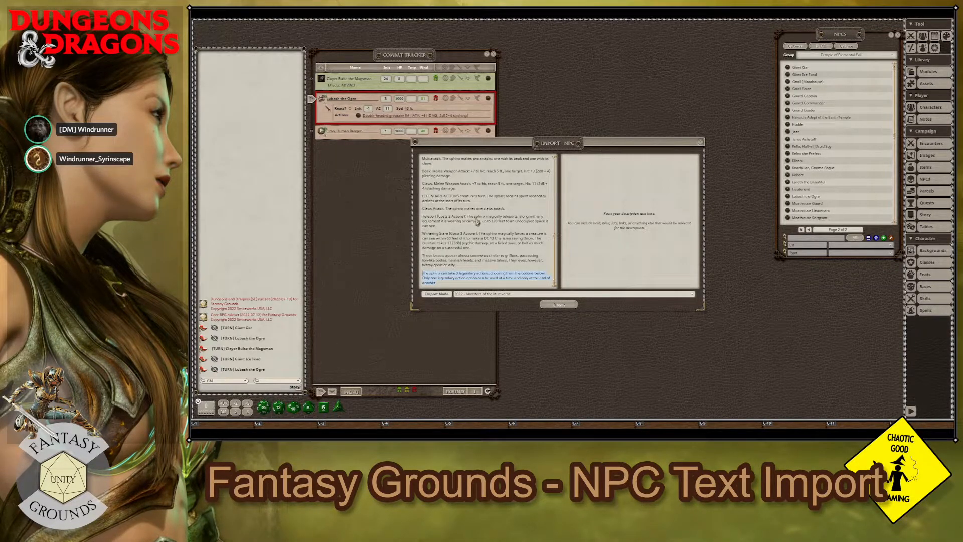
pyautogui.press('Delete')
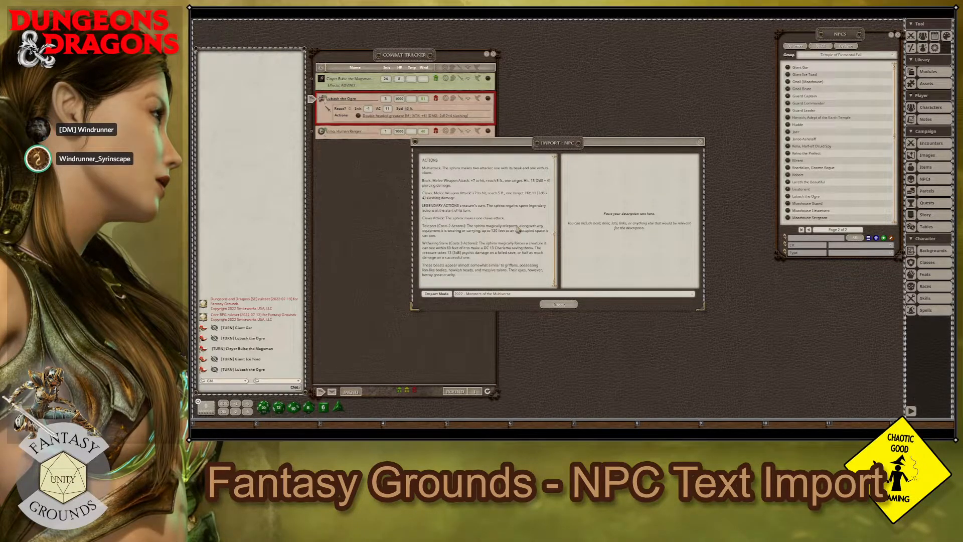
pyautogui.press('Return')
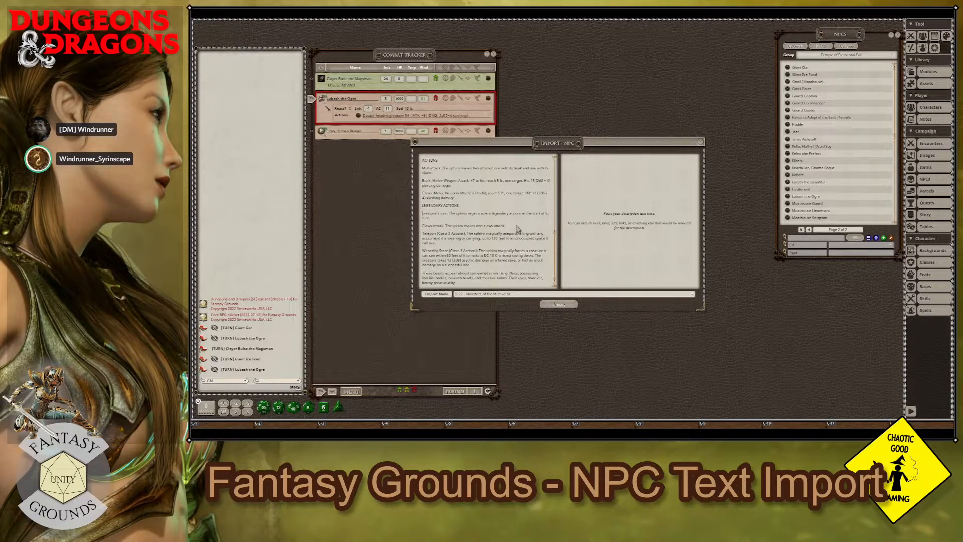
pyautogui.hotkey('ctrl', 'v')
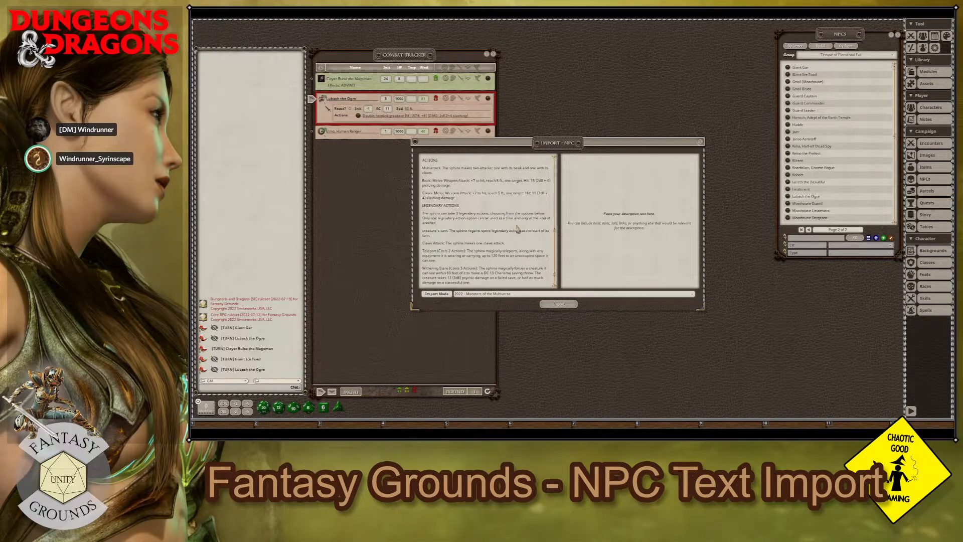
pyautogui.press('Delete')
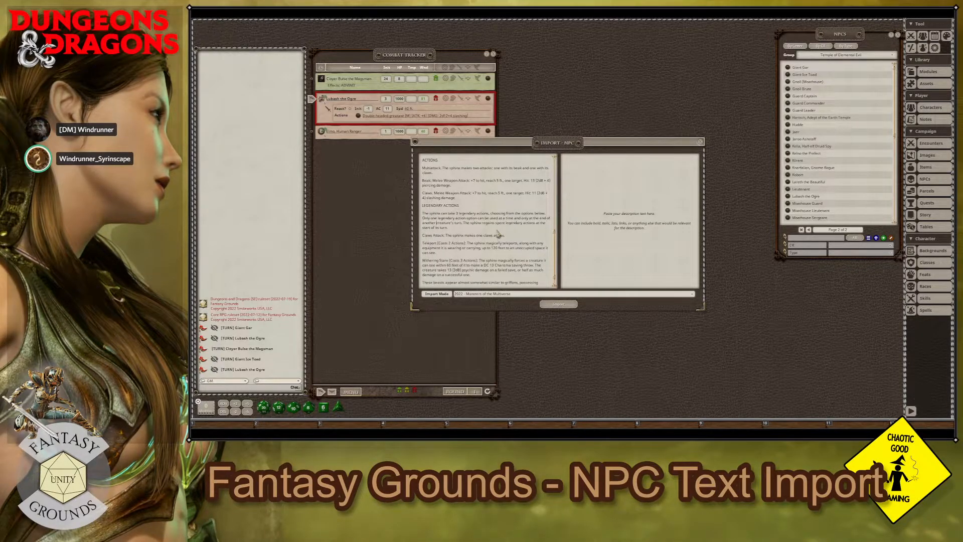
# - Move the paragraph describing the beasts' griffon-like appearance from the stat block text into the description text
pyautogui.scroll(-1, 496, 237)
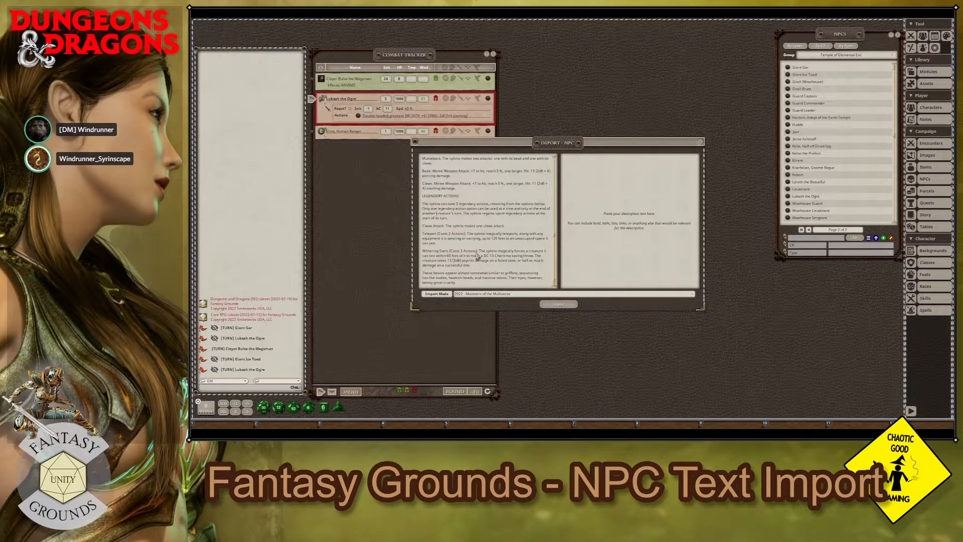
pyautogui.moveTo(458, 283); pyautogui.dragTo(421, 274)
pyautogui.hotkey('ctrl', 'c')
pyautogui.press('BackSpace')
pyautogui.click(564, 221)
pyautogui.hotkey('ctrl', 'v')
# - Join the split Dive Attack trait lines into a single paragraph
pyautogui.scroll(1, 505, 244)
pyautogui.scroll(10, 505, 244)
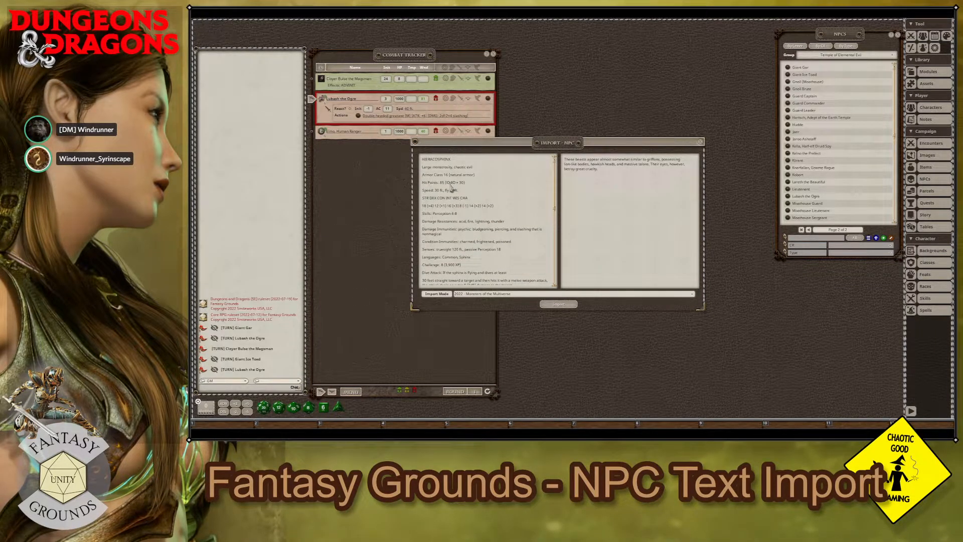
pyautogui.moveTo(446, 183); pyautogui.dragTo(456, 188)
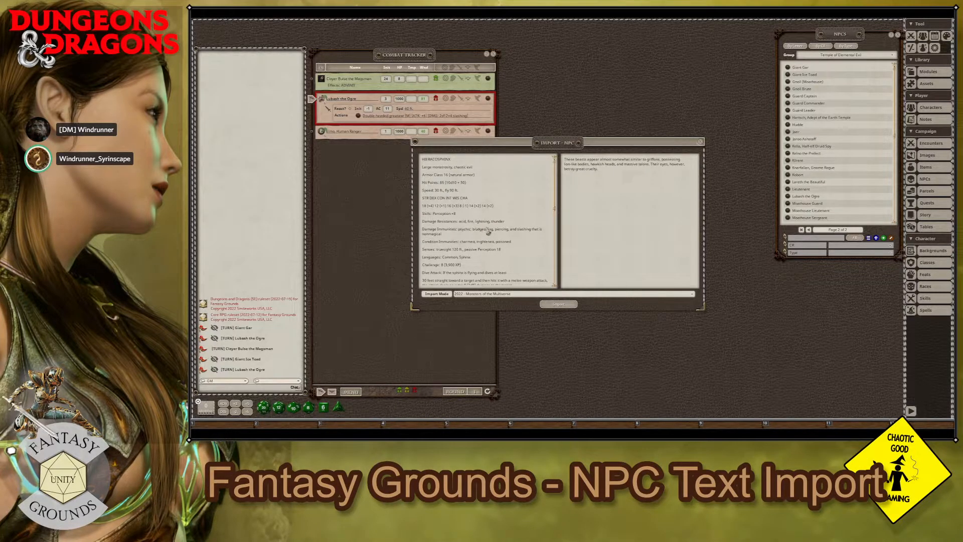
pyautogui.scroll(-3, 474, 245)
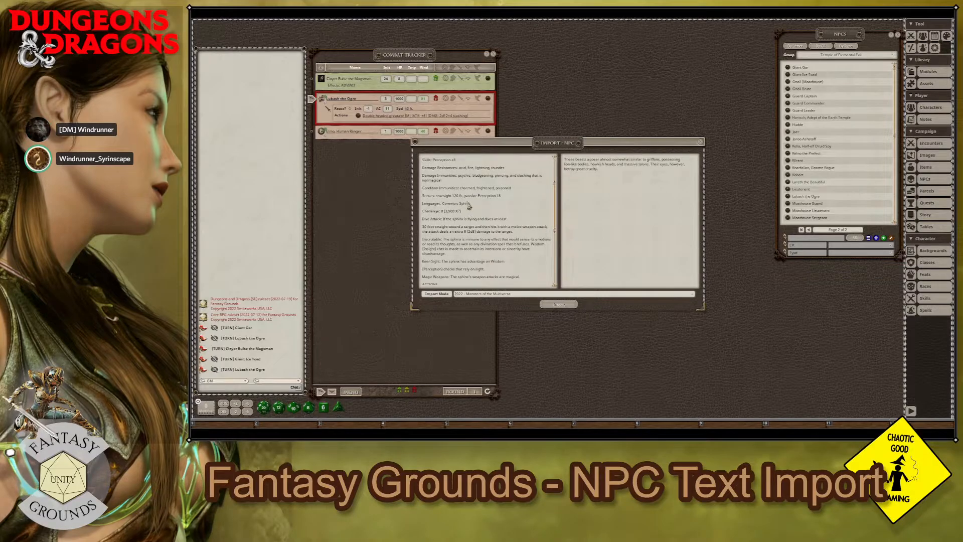
pyautogui.scroll(-2, 470, 213)
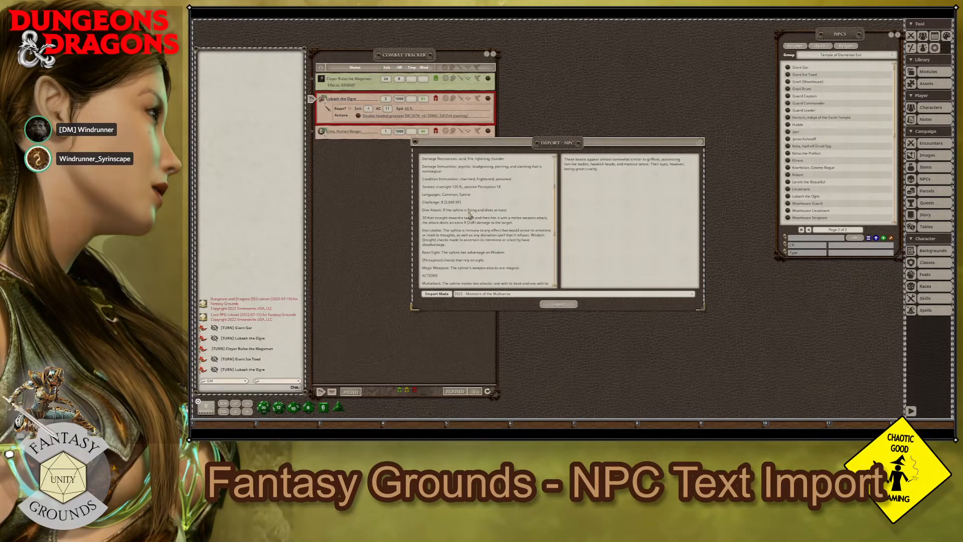
pyautogui.click(511, 193)
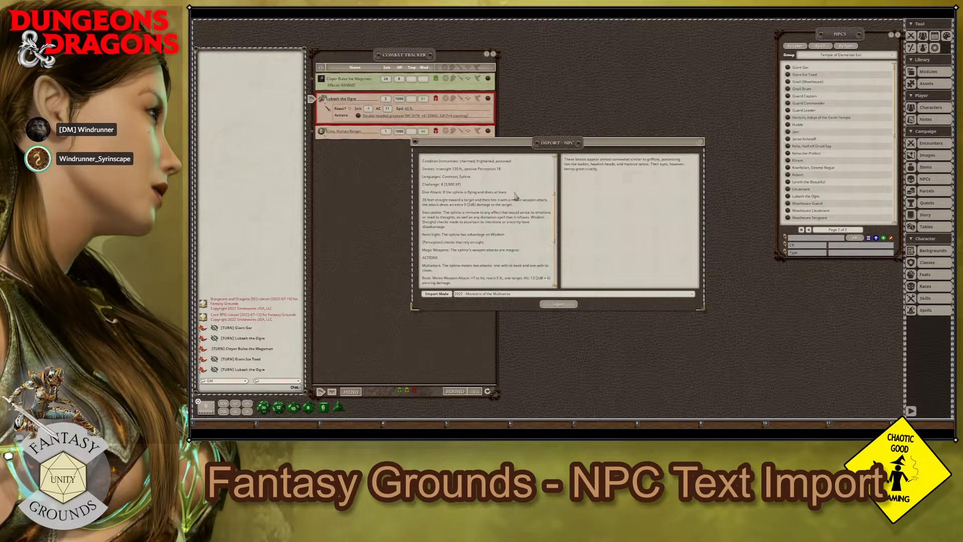
pyautogui.press('Delete')
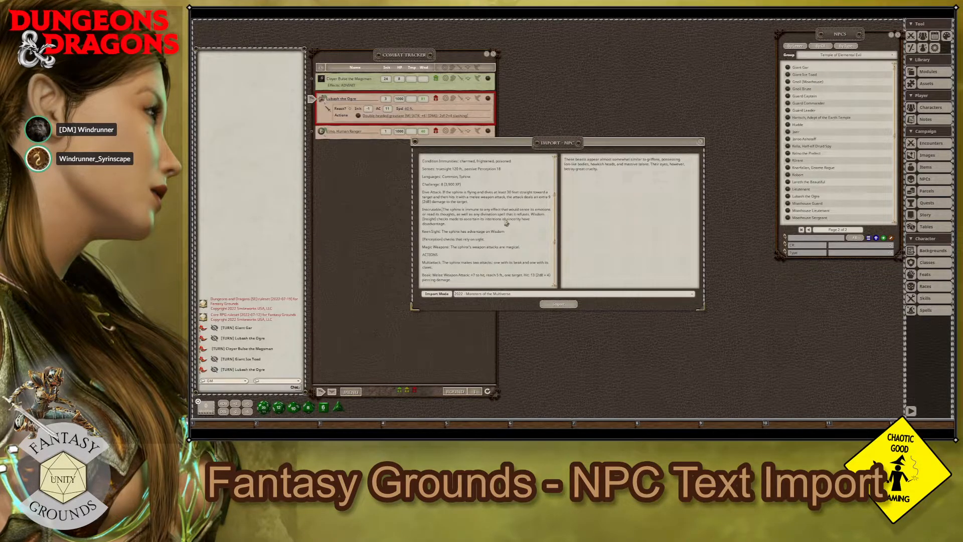
# - Join the split Keen Sight trait lines so the Wisdom (Perception) sentence forms one paragraph
pyautogui.scroll(-1, 503, 226)
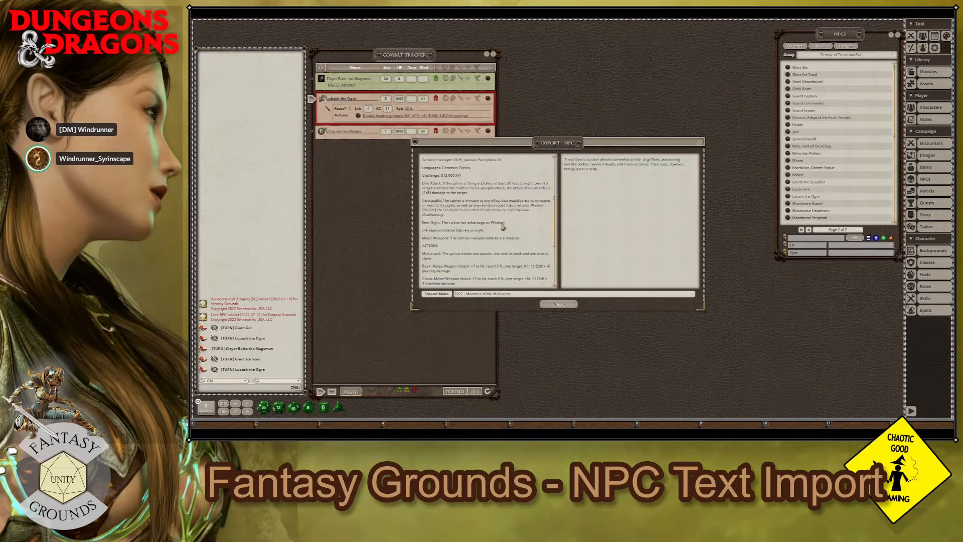
pyautogui.scroll(-1, 503, 226)
pyautogui.click(434, 214)
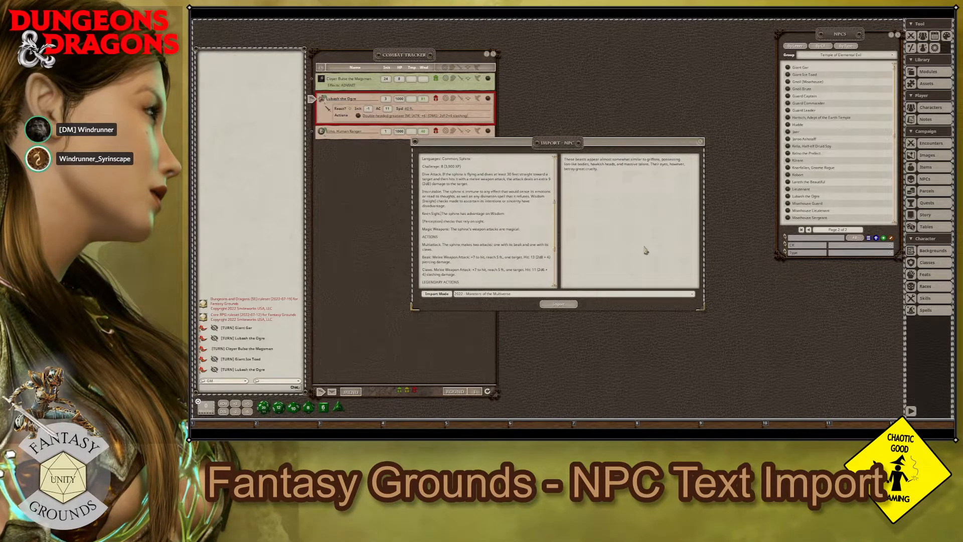
pyautogui.click(512, 215)
pyautogui.press('Delete')
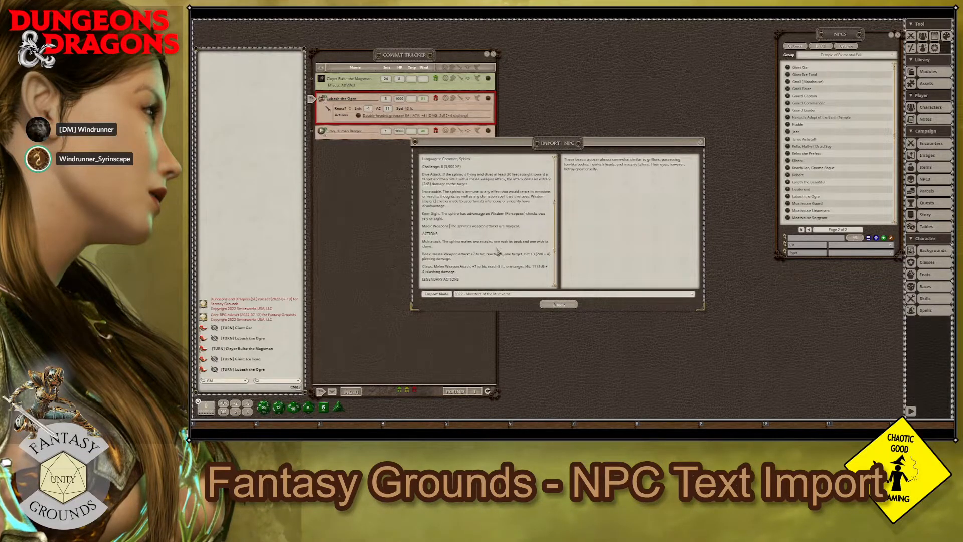
# - Check the formatting of the remaining action and legendary action entries down to Withering Stare
pyautogui.scroll(-3, 460, 247)
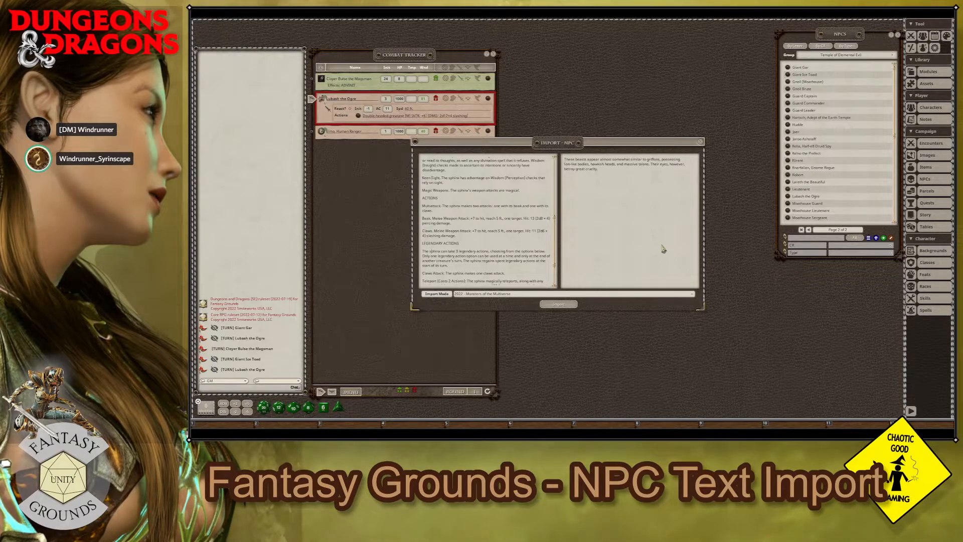
pyautogui.press('Down')
pyautogui.press('Down')
pyautogui.press('Down')
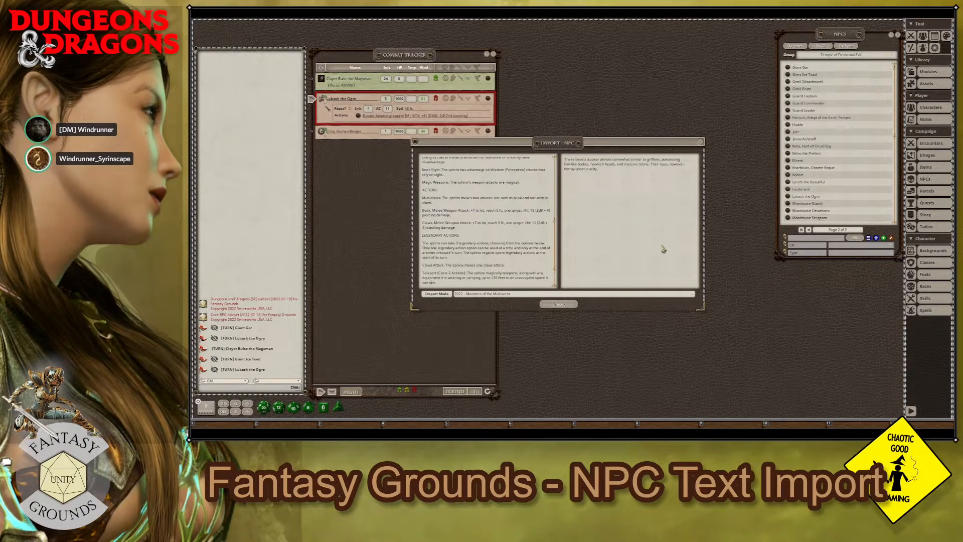
pyautogui.press('Down')
pyautogui.press('Down')
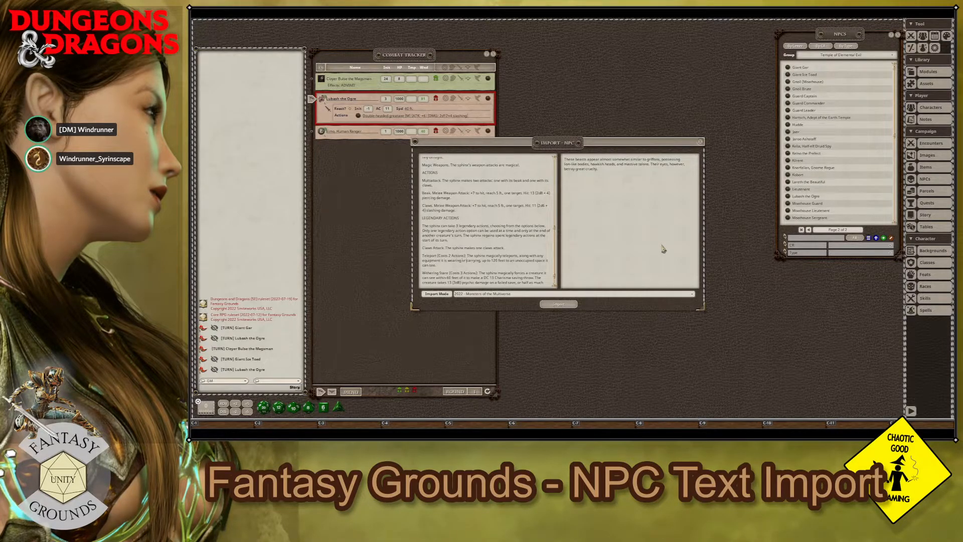
pyautogui.press('Up')
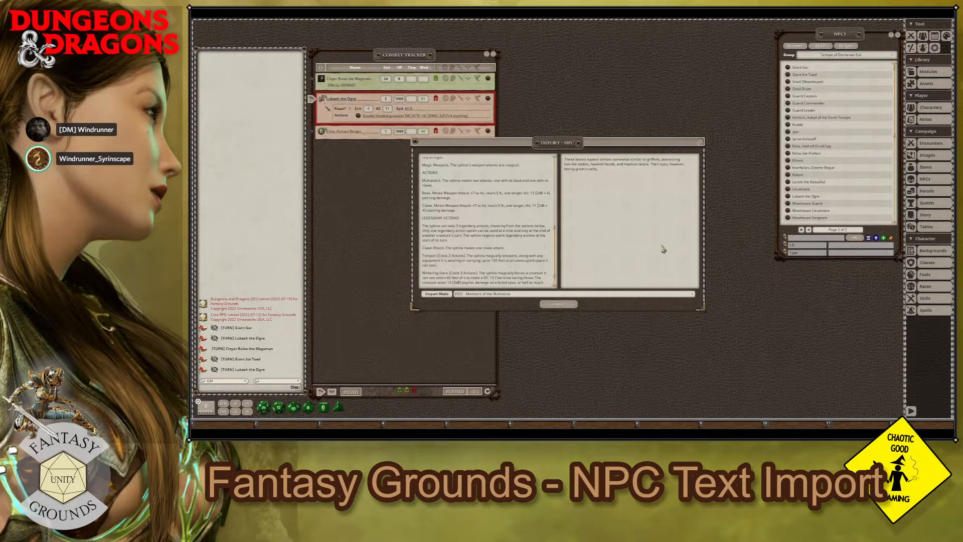
pyautogui.press('ctrl')
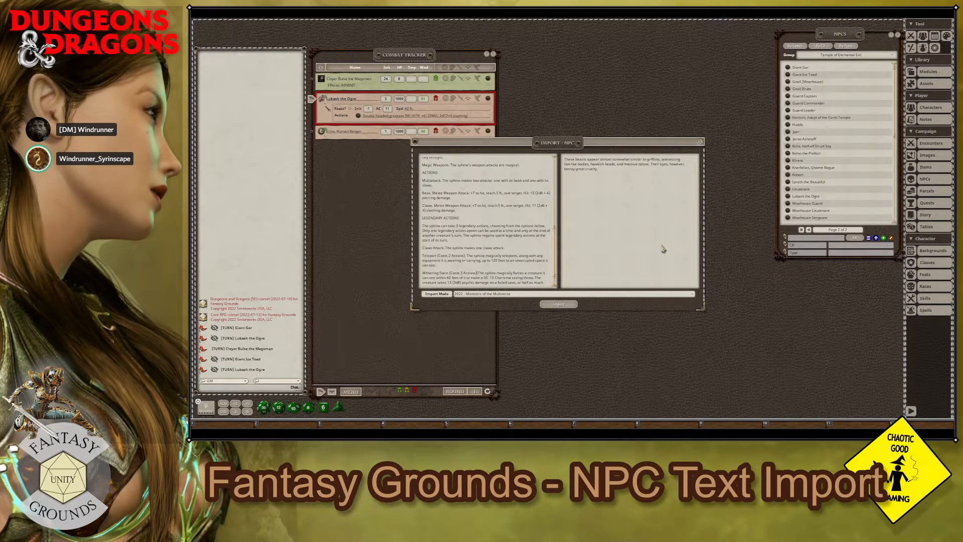
# - Look over the corrected Hieracosphinx stat block once more and import it as an NPC
pyautogui.scroll(5, 481, 241)
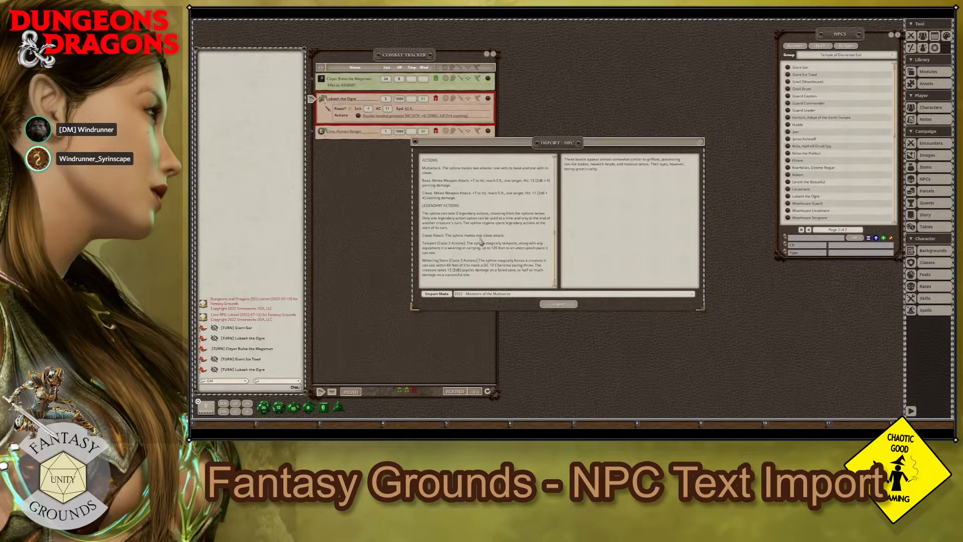
pyautogui.scroll(-5, 480, 241)
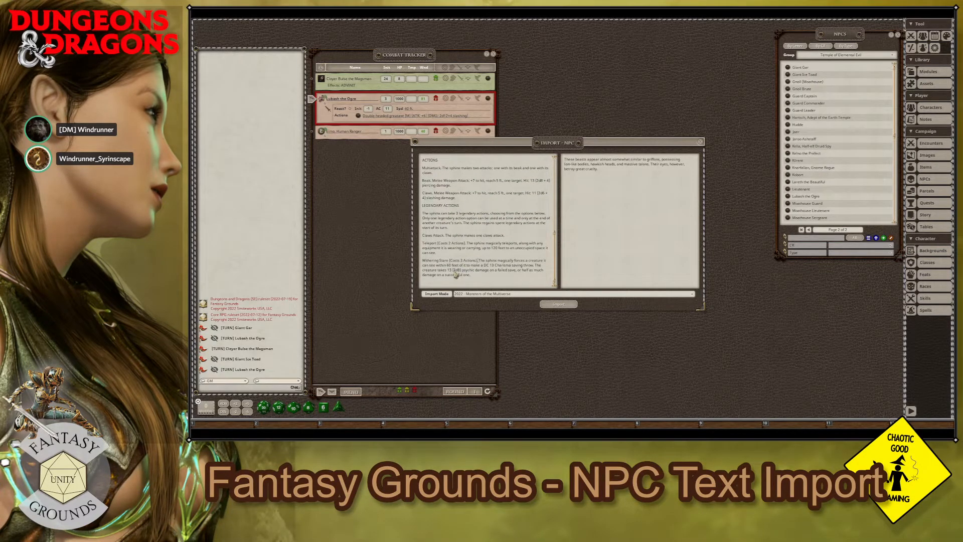
pyautogui.scroll(6, 495, 253)
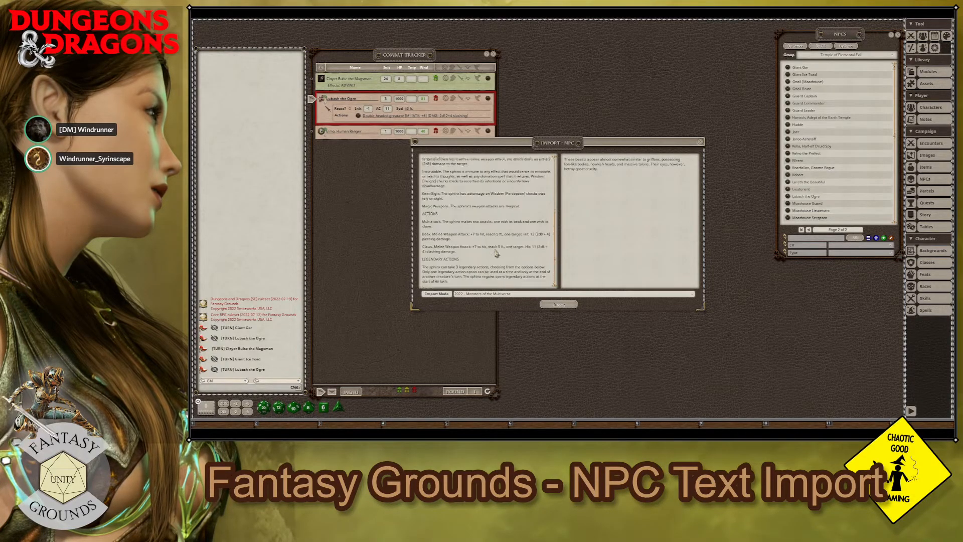
pyautogui.scroll(2, 495, 252)
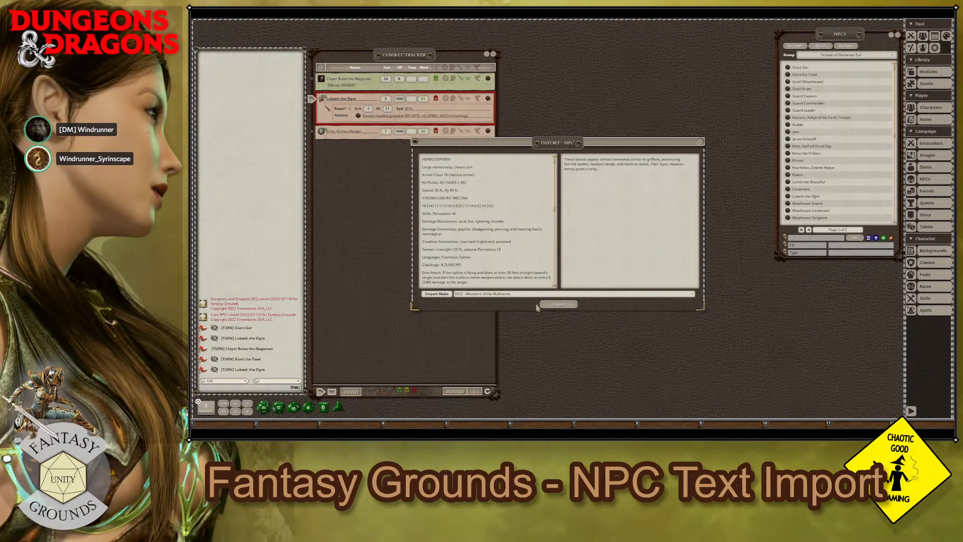
pyautogui.click(555, 306)
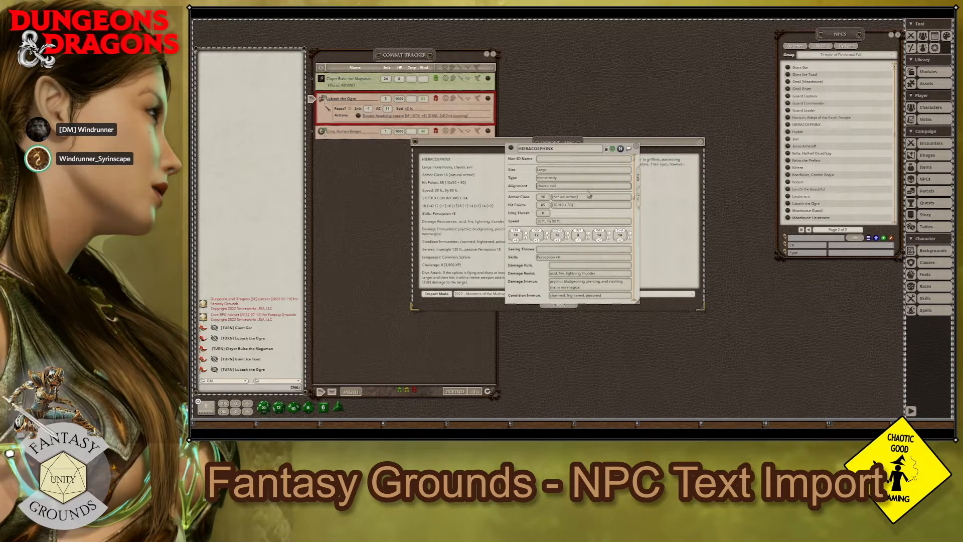
# - Review the imported Hieracosphinx record from its defences and traits through the Beak and Claws attacks to the legendary actions
pyautogui.scroll(-5, 577, 223)
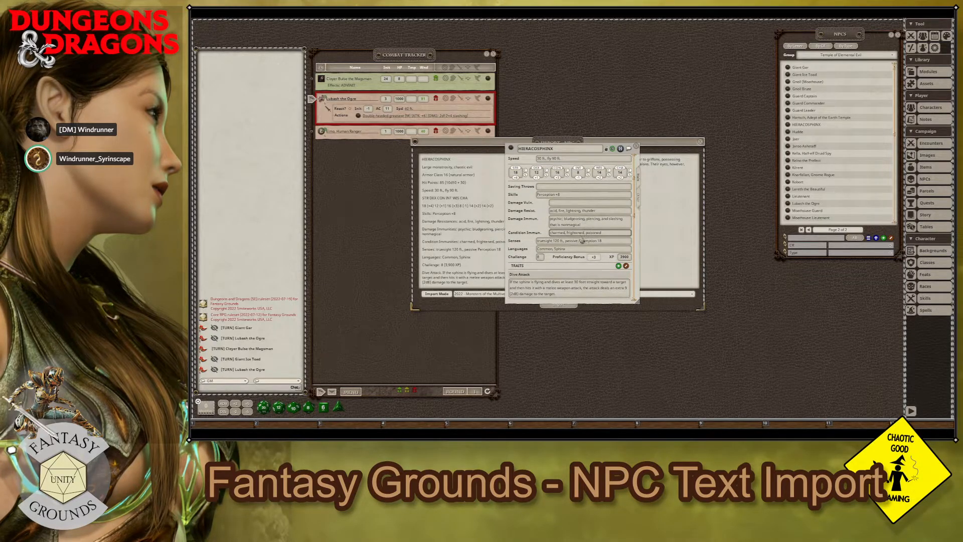
pyautogui.scroll(-3, 560, 249)
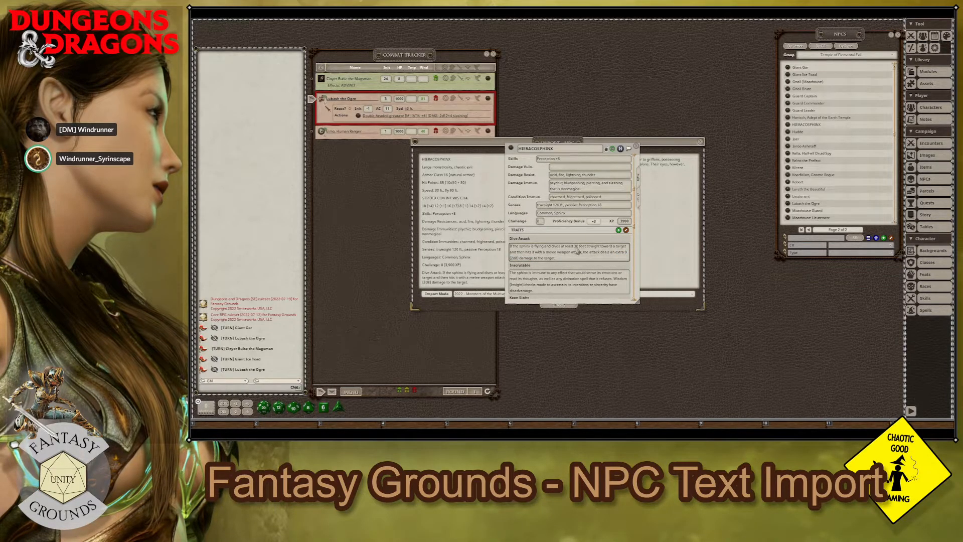
pyautogui.scroll(-3, 558, 252)
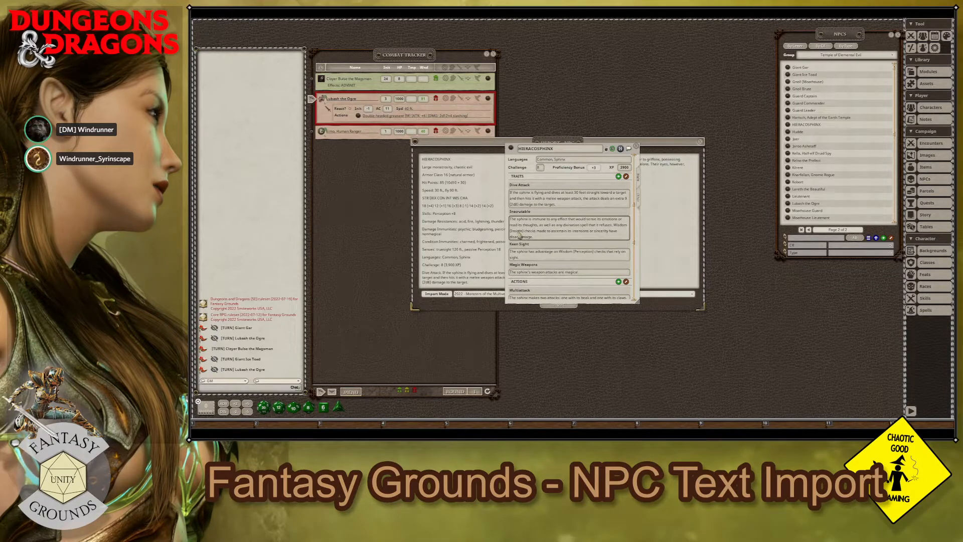
pyautogui.scroll(-2, 537, 246)
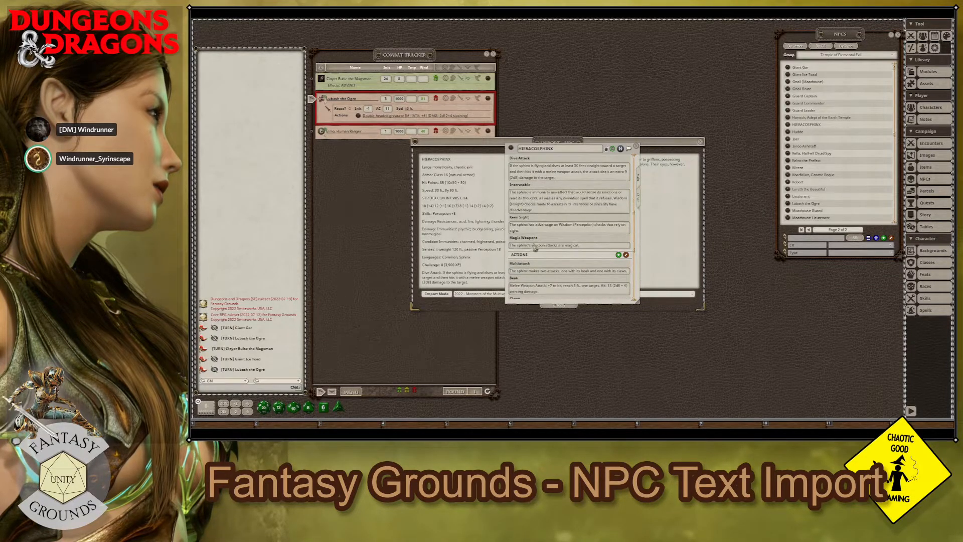
pyautogui.scroll(-1, 541, 235)
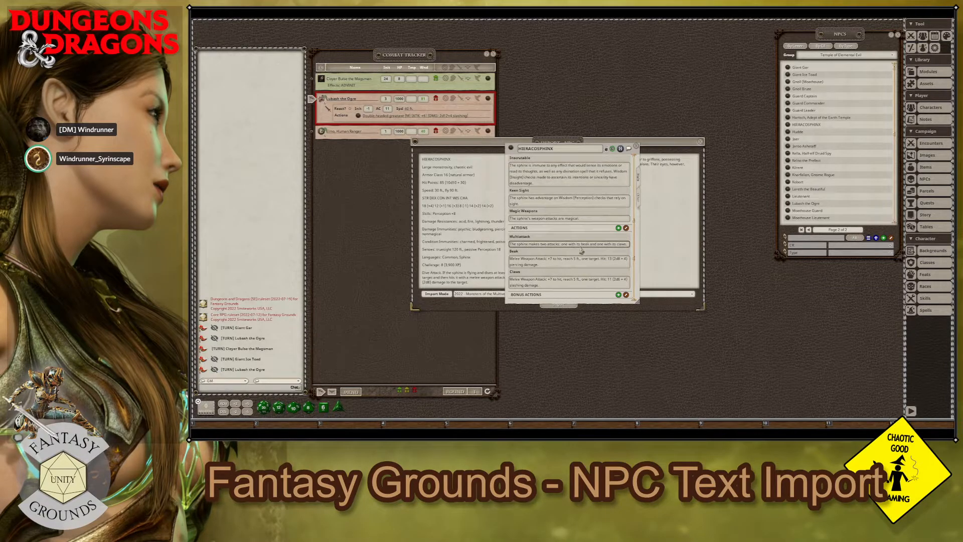
pyautogui.scroll(-1, 555, 259)
pyautogui.moveTo(510, 232); pyautogui.dragTo(610, 235)
pyautogui.moveTo(510, 252); pyautogui.dragTo(538, 255)
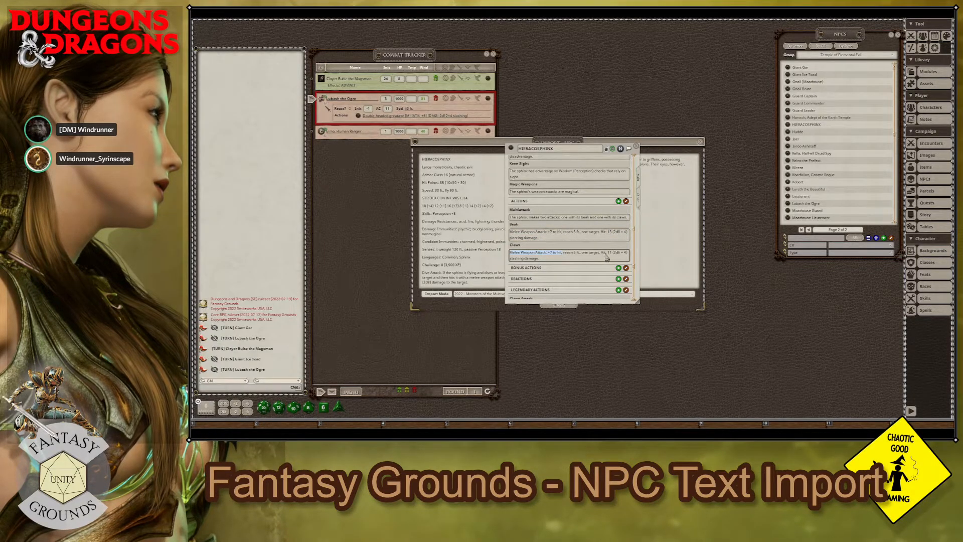
pyautogui.scroll(-3, 564, 265)
pyautogui.scroll(-5, 565, 268)
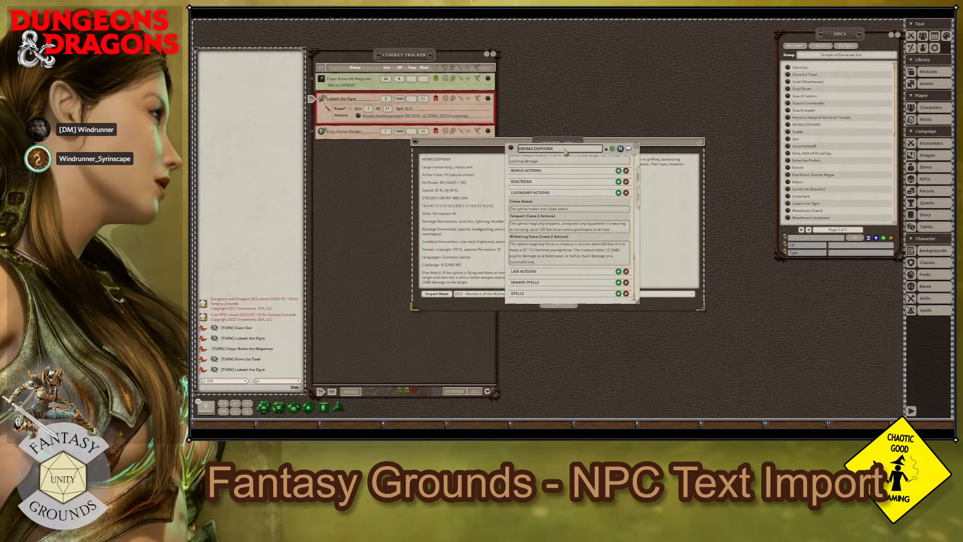
# - Rename the imported NPC record as Hieracosphinx in mixed case instead of all capitals
pyautogui.write('Hieracosphinx')
pyautogui.press('Delete')
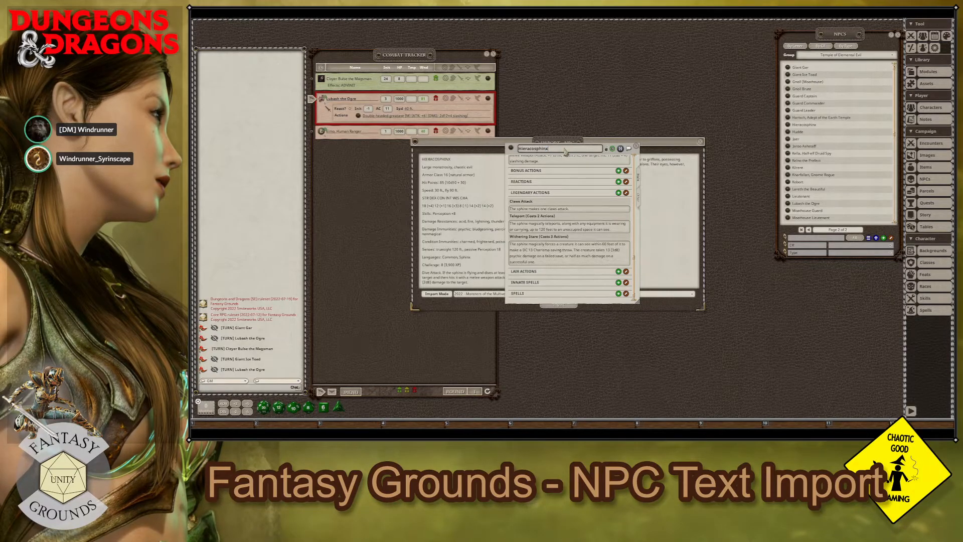
# - Add the Hieracosphinx to the combat tracker and make it the active combatant
pyautogui.scroll(10, 622, 187)
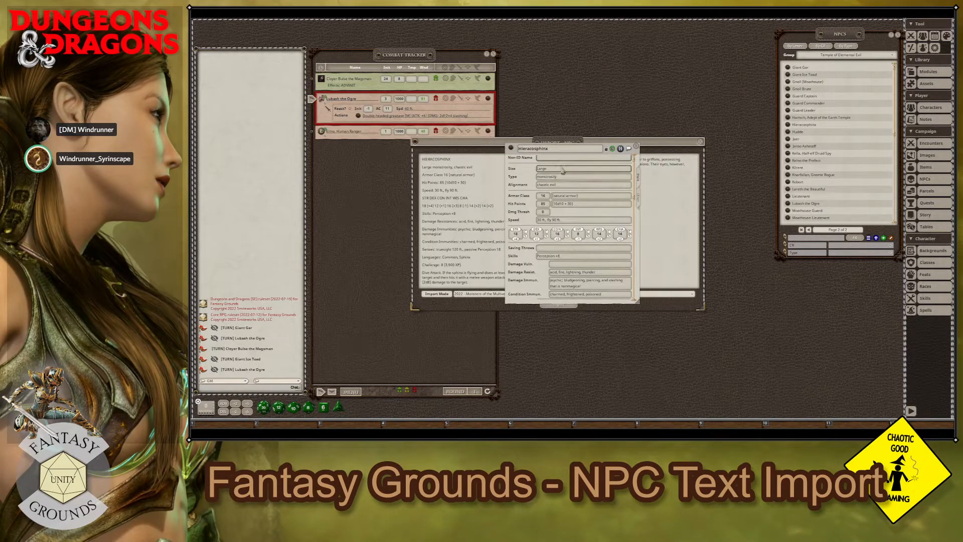
pyautogui.moveTo(511, 149); pyautogui.dragTo(363, 195)
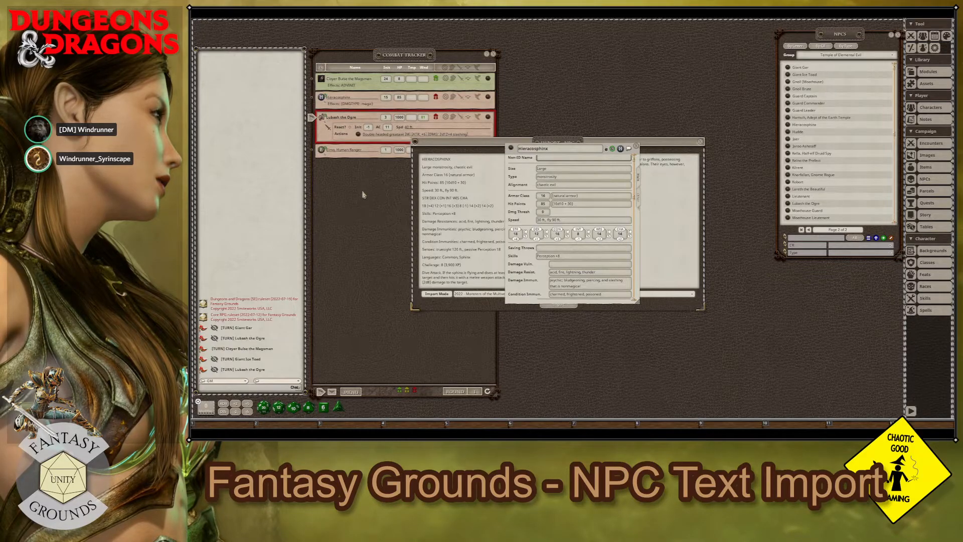
pyautogui.click(313, 99)
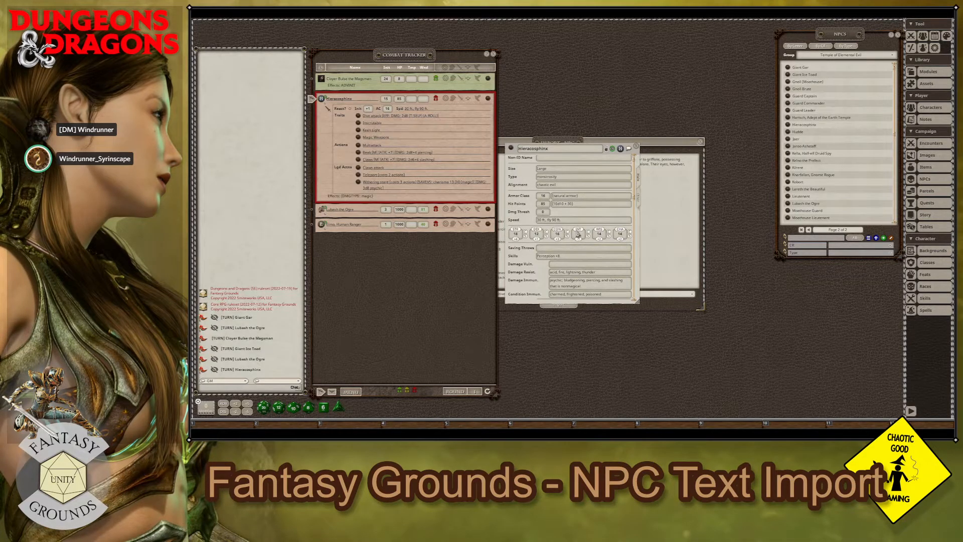
# - Examine the extra damage wording of the Dive Attack trait in the Hieracosphinx record
pyautogui.scroll(-3, 576, 227)
pyautogui.scroll(-3, 577, 258)
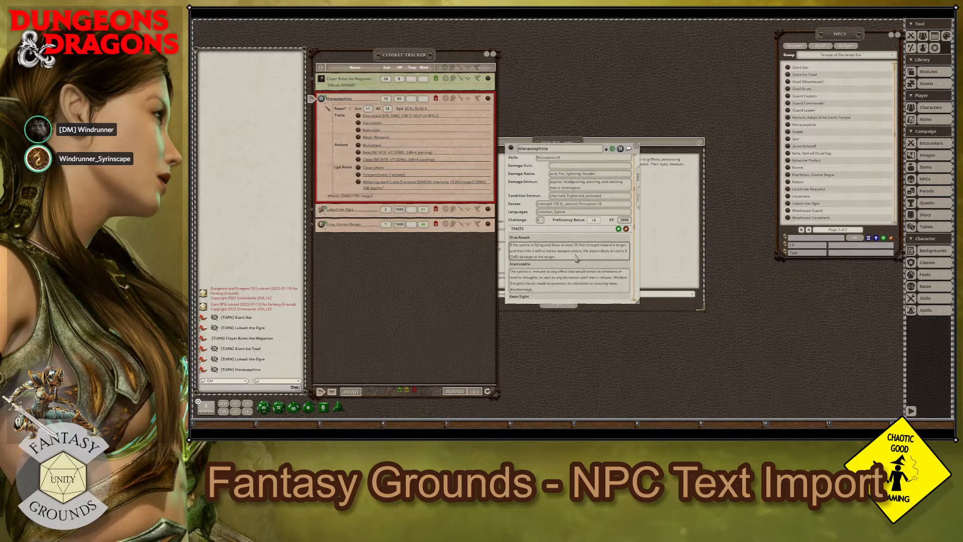
pyautogui.moveTo(615, 251); pyautogui.dragTo(544, 256)
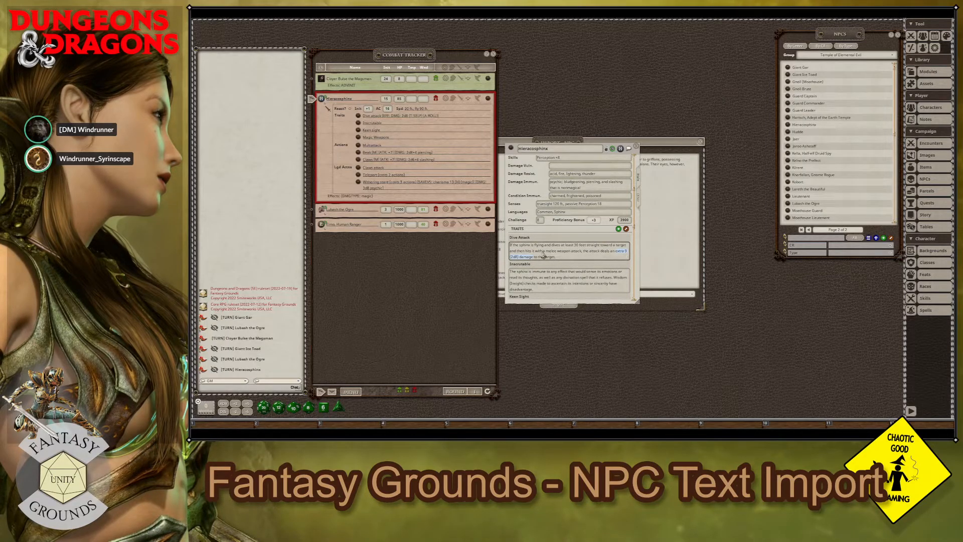